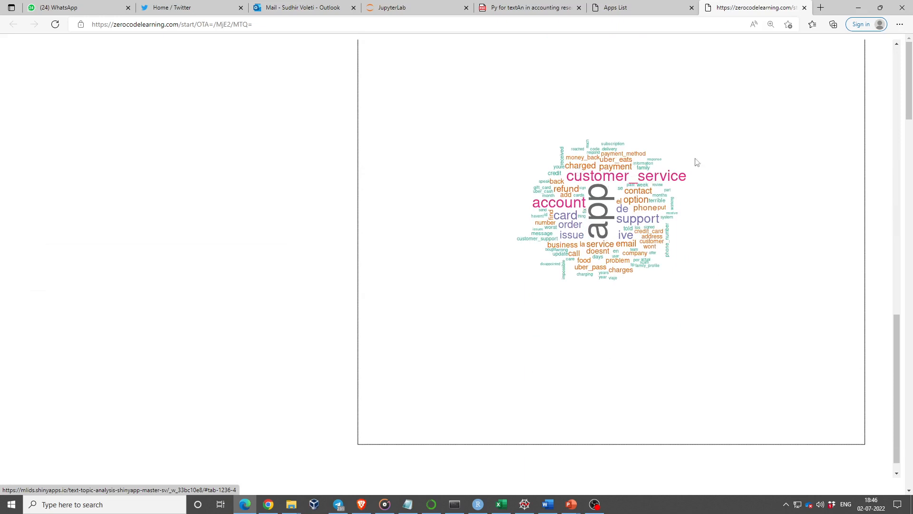
Step: Examine the topic word clouds for both latent topics to interpret their dominant terms
scroll(661, 278, down, 1)
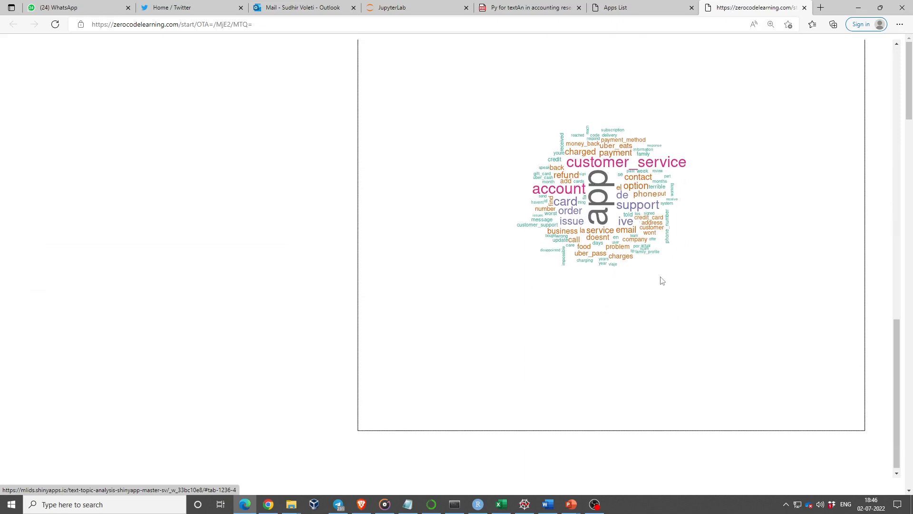
scroll(618, 283, up, 3)
scroll(723, 310, up, 10)
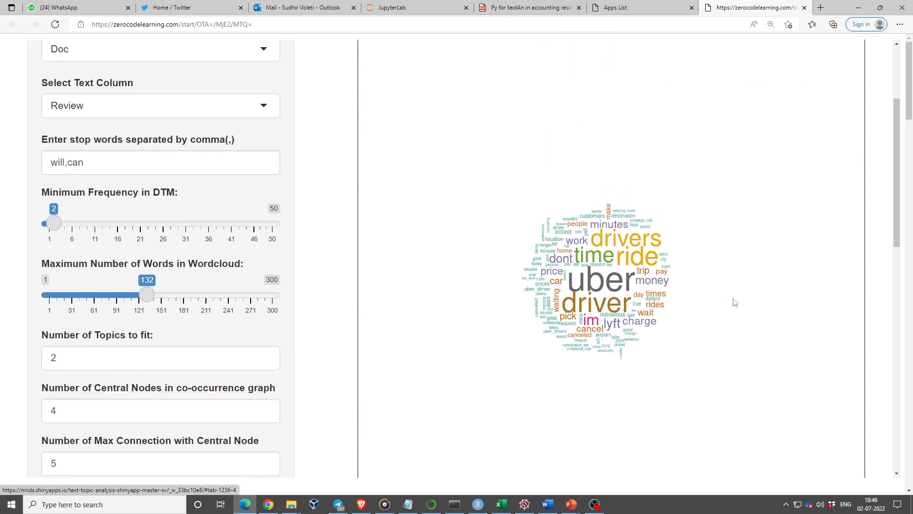
scroll(735, 302, up, 3)
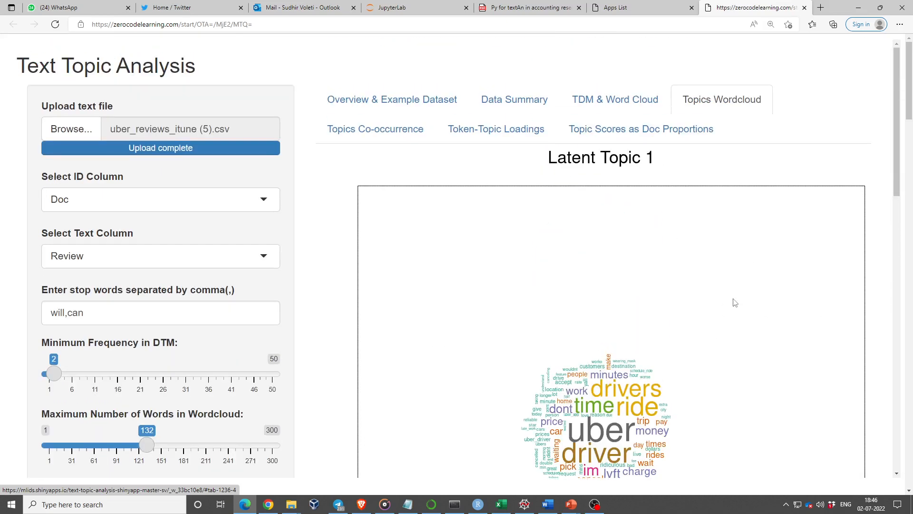
scroll(735, 302, down, 7)
scroll(737, 299, up, 7)
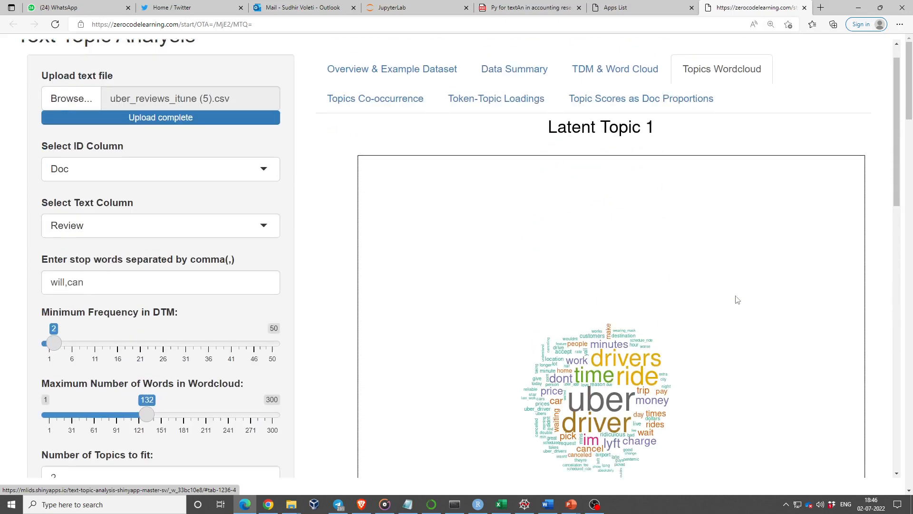
scroll(738, 300, up, 1)
Step: Open the topics co-occurrence output and examine the Topic 1 graph's central nodes and their connections
click(380, 129)
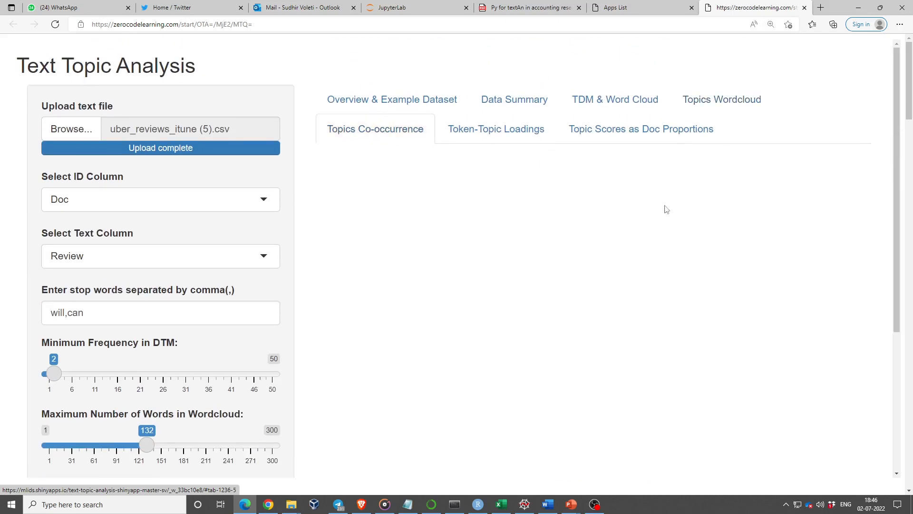
scroll(672, 305, down, 15)
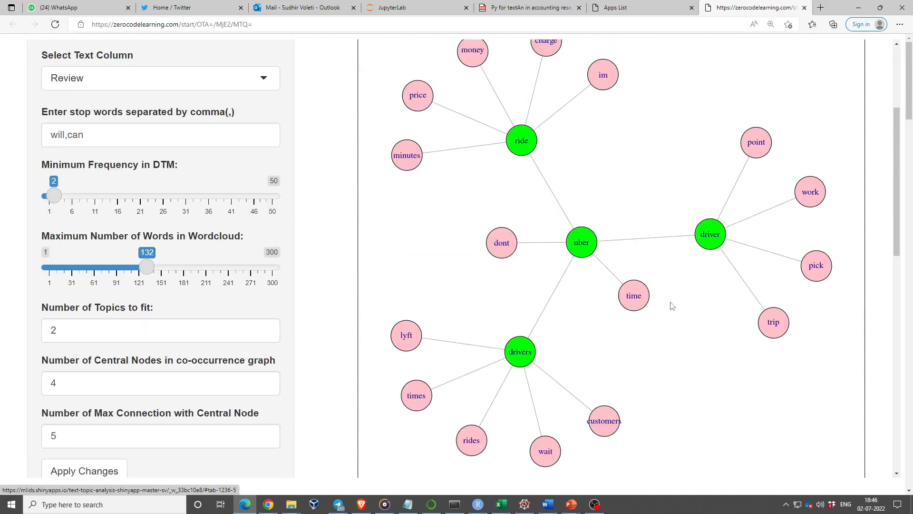
scroll(672, 305, up, 10)
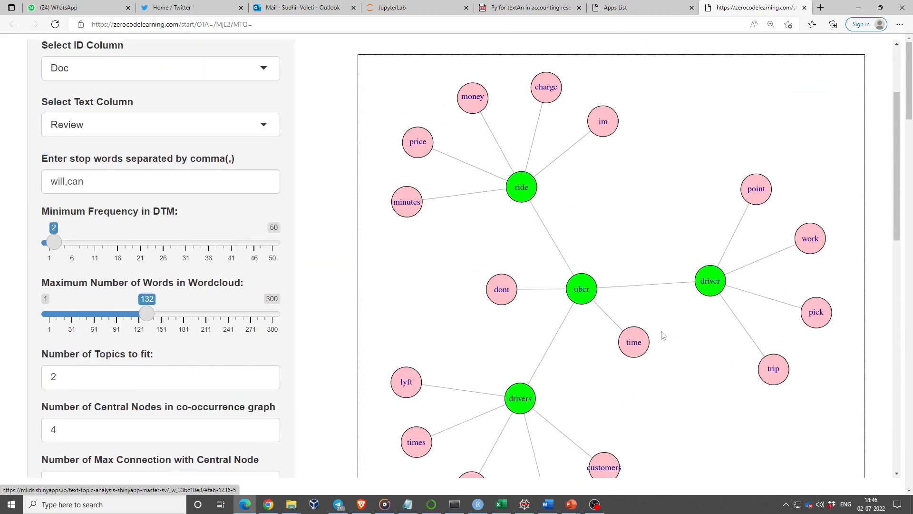
scroll(666, 318, down, 3)
scroll(667, 317, down, 1)
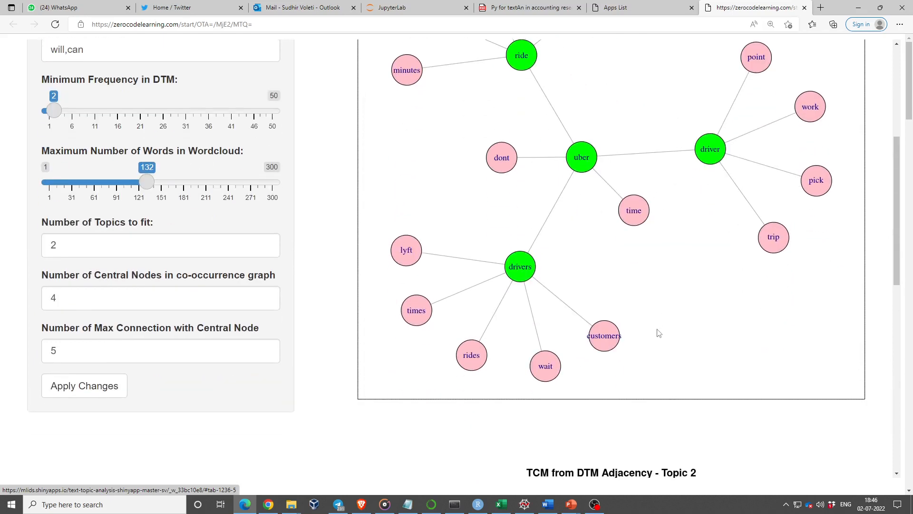
scroll(703, 260, up, 2)
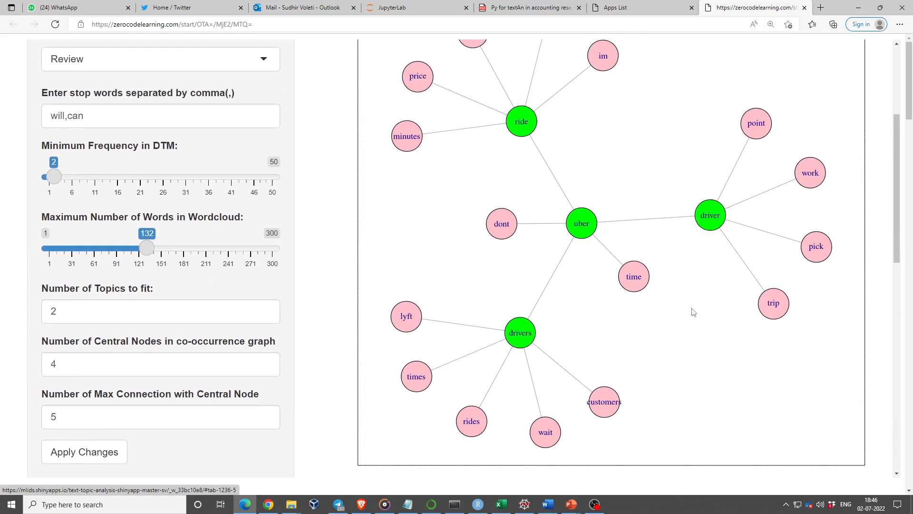
scroll(694, 313, up, 3)
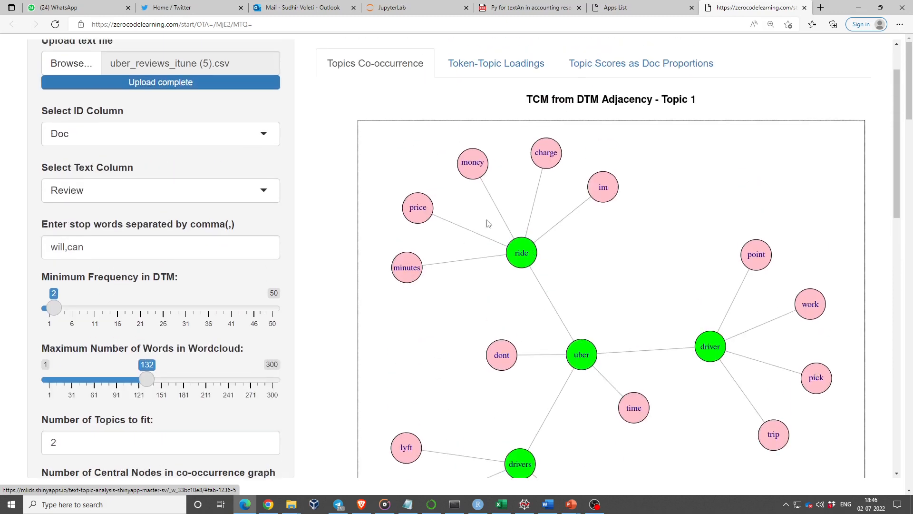
Step: Examine the Topic 2 co-occurrence graph and return to the start of the output
scroll(670, 270, down, 12)
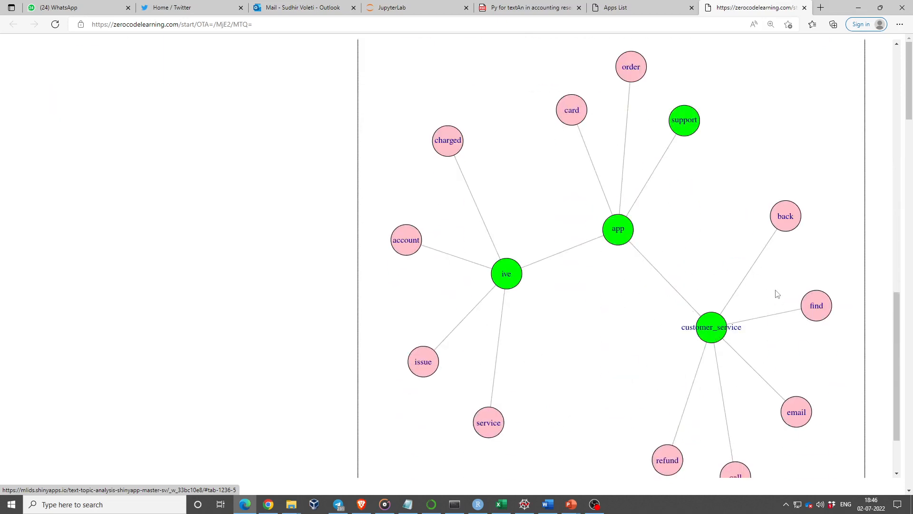
scroll(778, 294, down, 2)
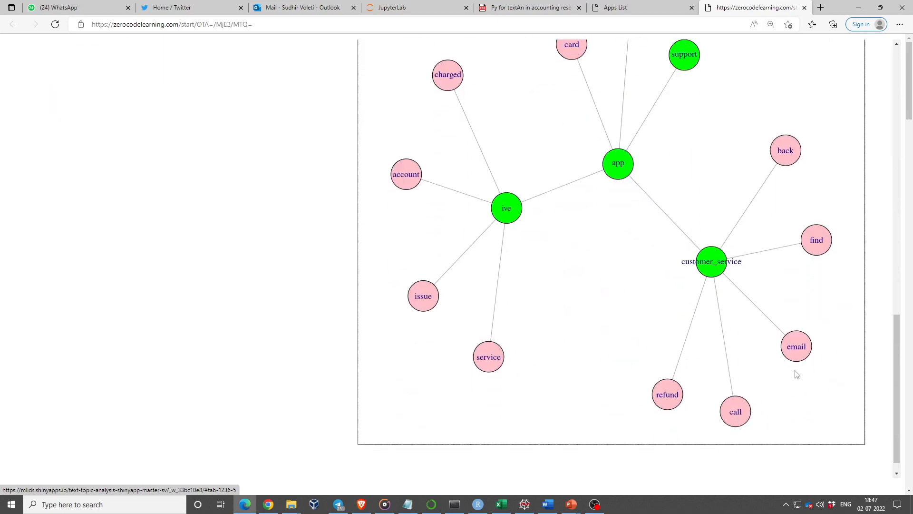
scroll(623, 261, up, 2)
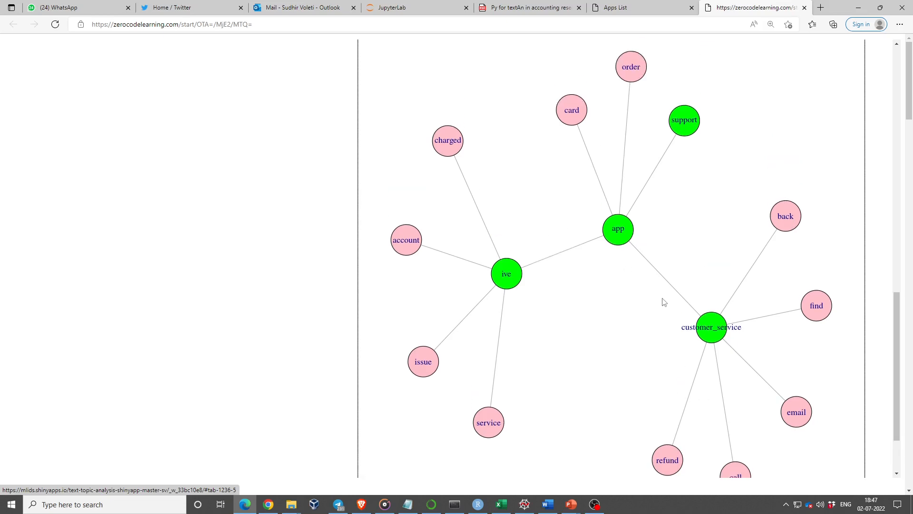
scroll(664, 303, down, 2)
scroll(664, 302, up, 15)
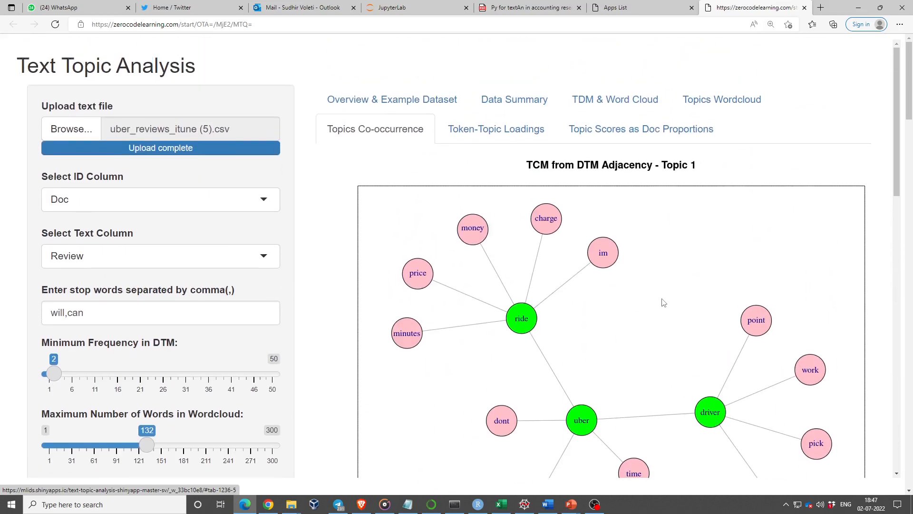
key(alt+Tab)
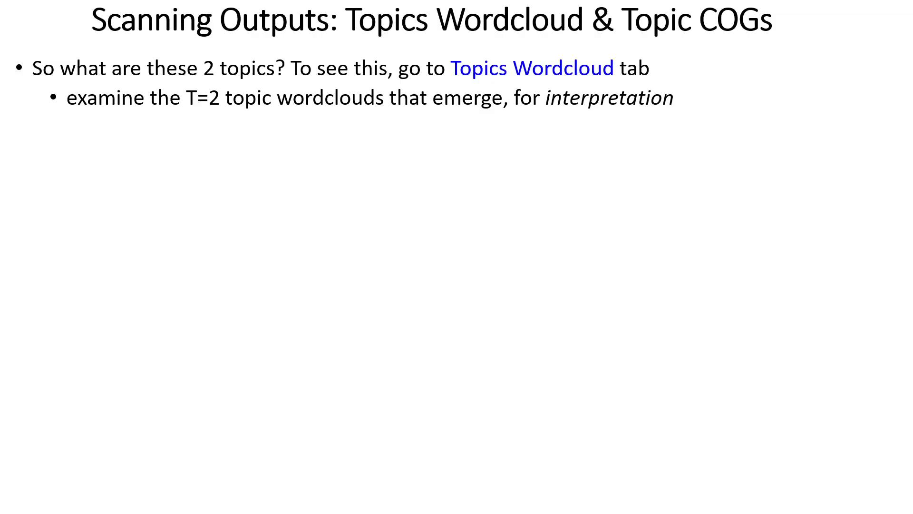
key(Right)
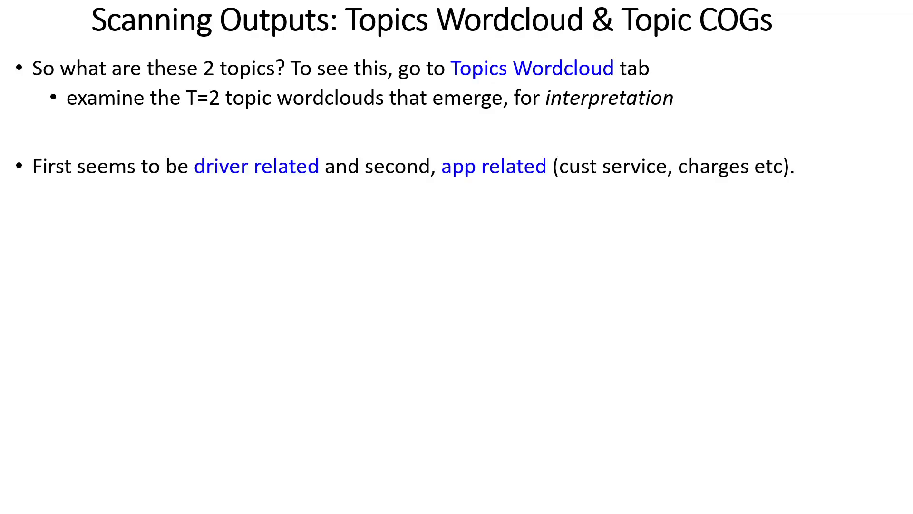
key(Right)
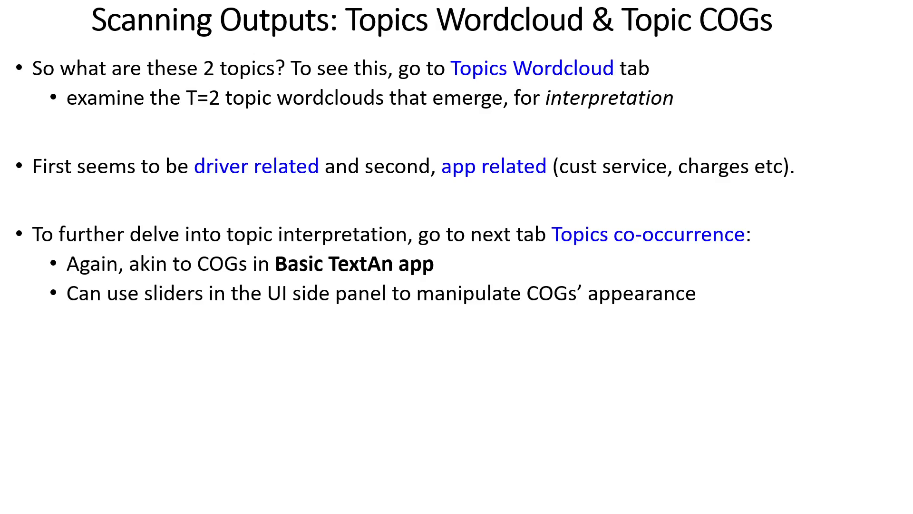
key(Right)
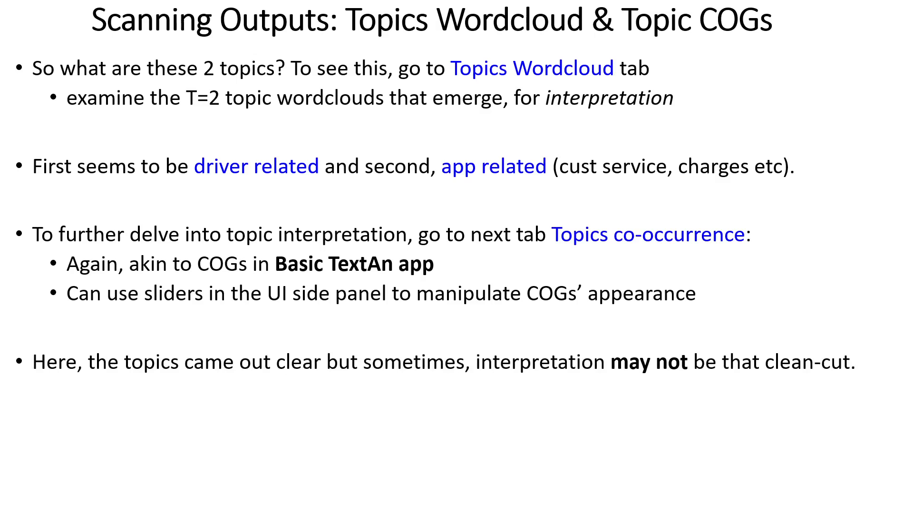
key(Right)
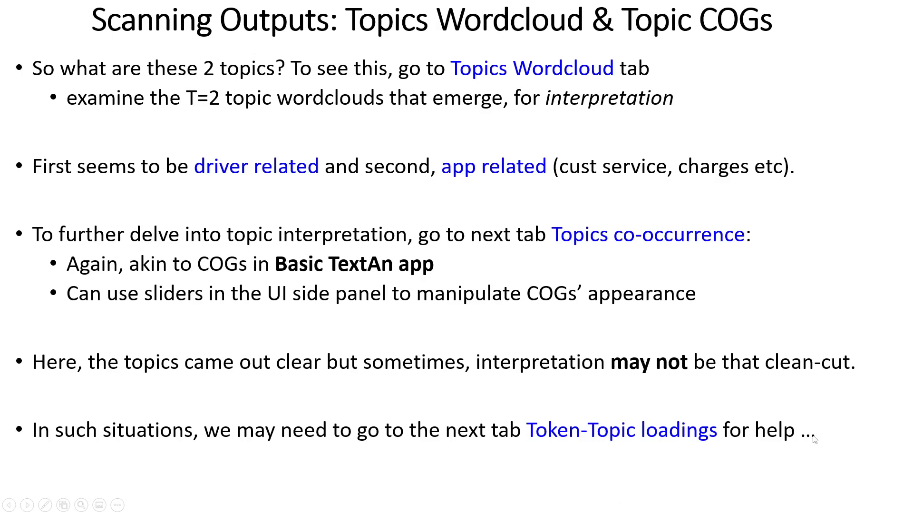
key(Right)
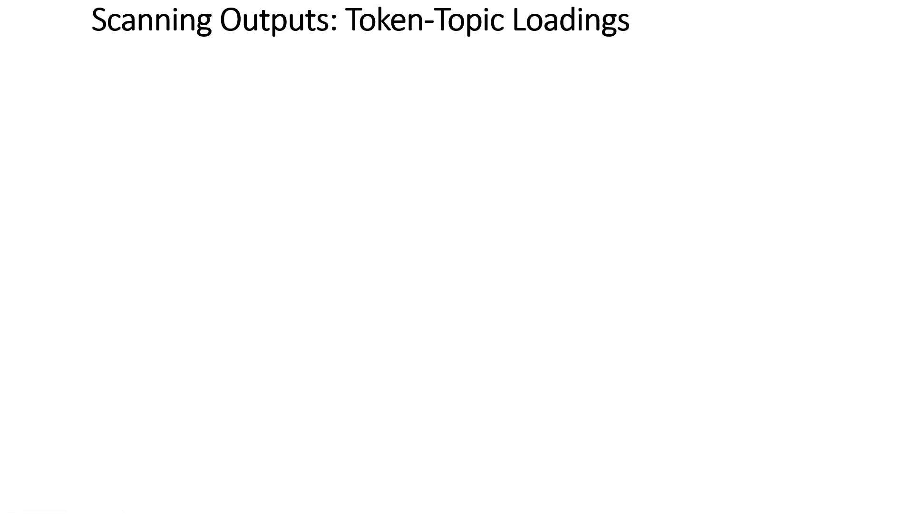
Step: Switch back to the Text Topic Analysis app in the browser and view the token-topic loadings table of top terms
key(alt+Tab)
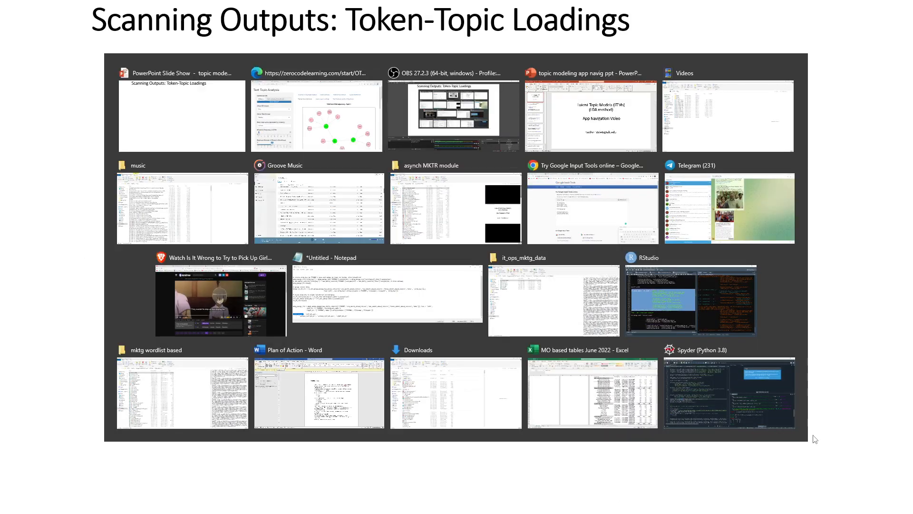
click(495, 134)
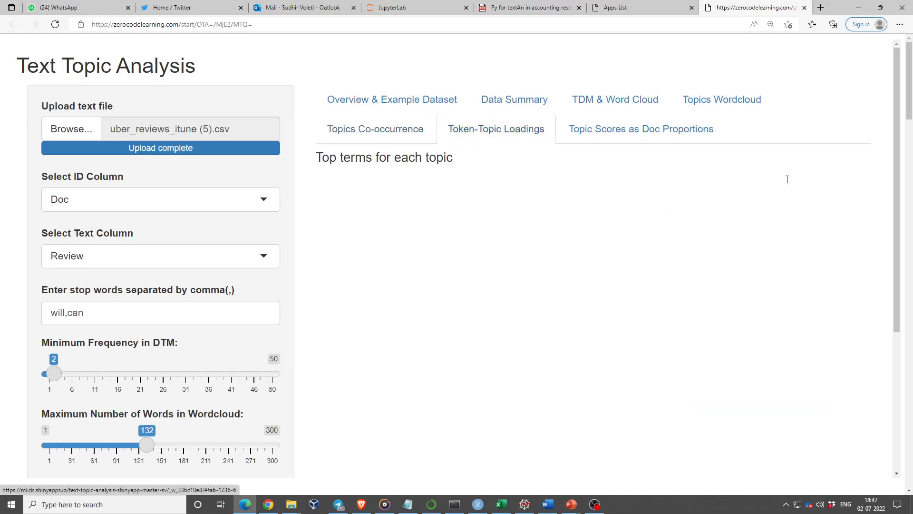
scroll(740, 242, down, 1)
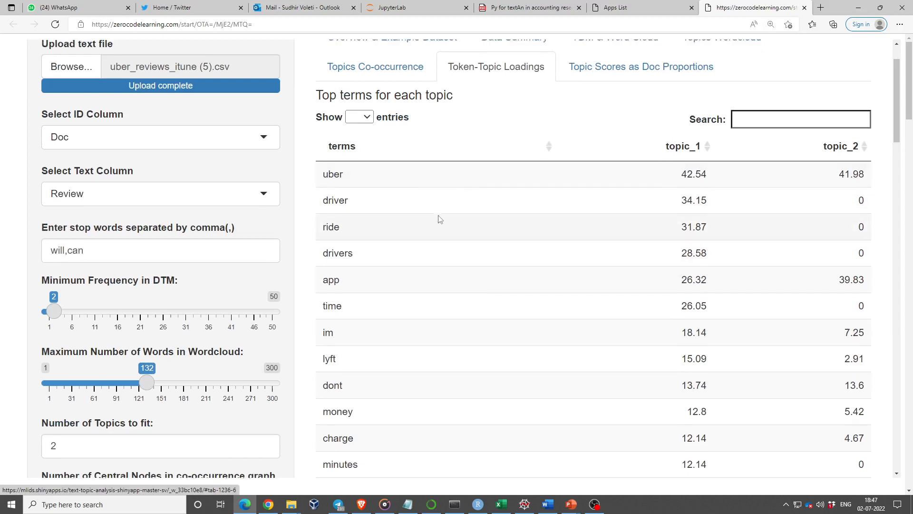
scroll(439, 218, up, 1)
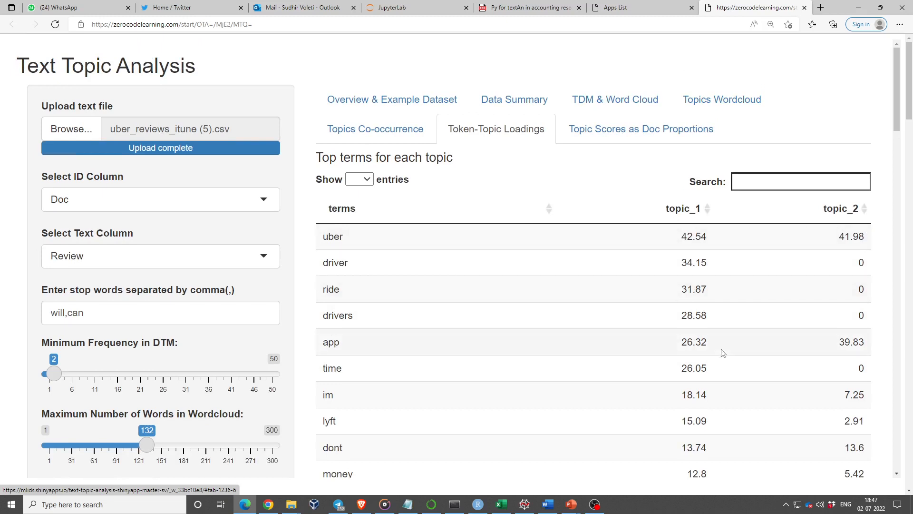
scroll(723, 353, down, 1)
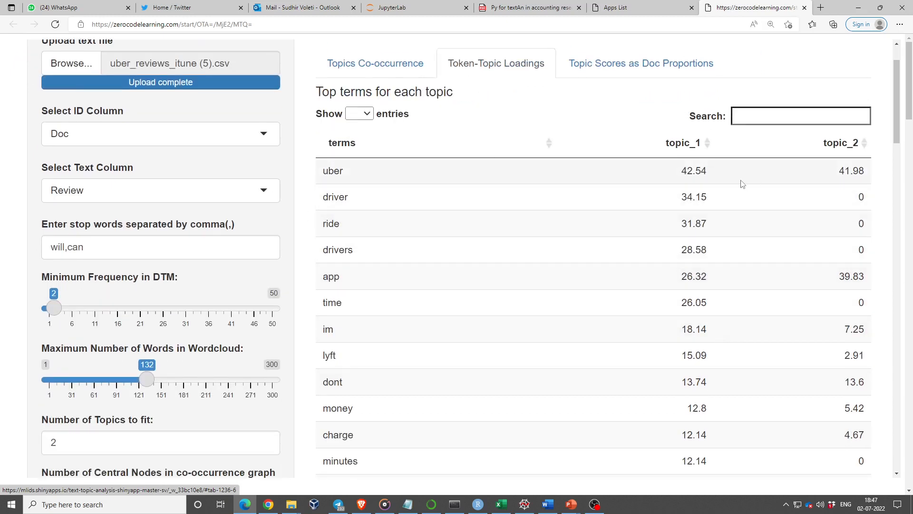
Step: Sort the token-topic loadings by topic_1 in descending order and review its top terms
click(709, 149)
click(707, 146)
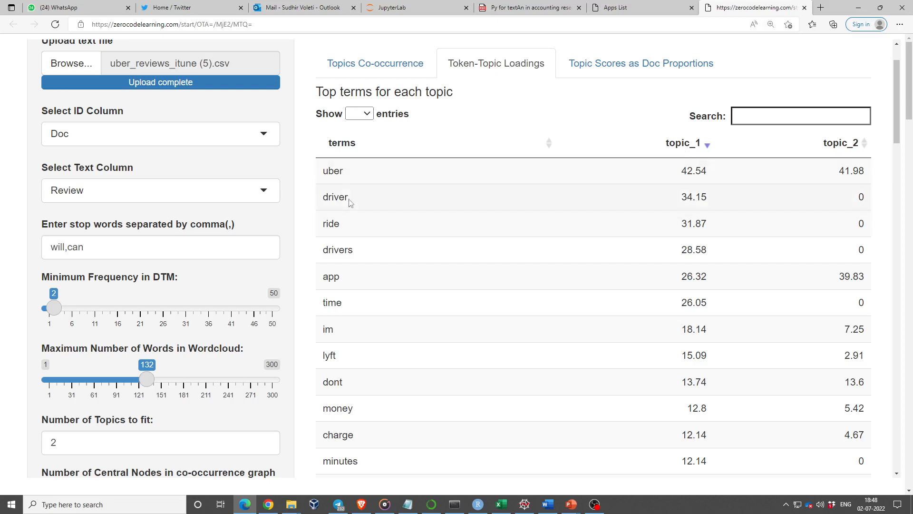
scroll(531, 340, down, 3)
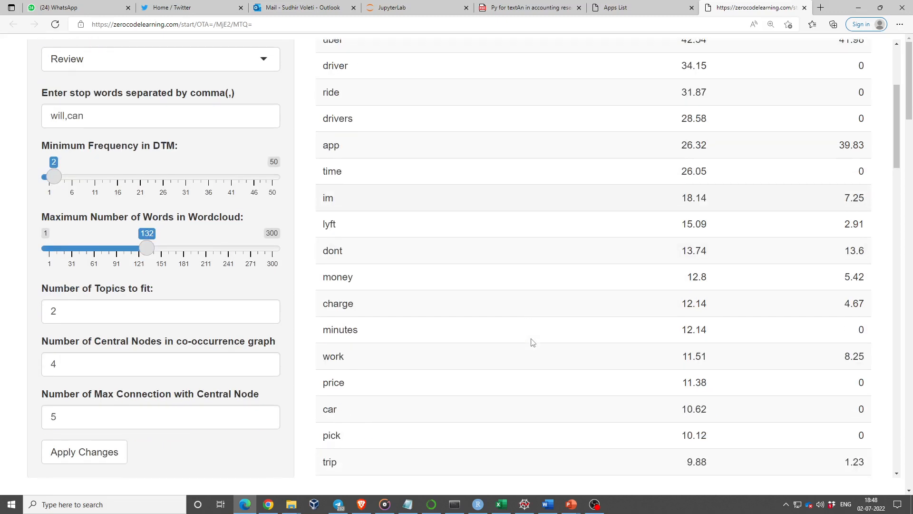
scroll(572, 298, up, 1)
scroll(573, 299, up, 3)
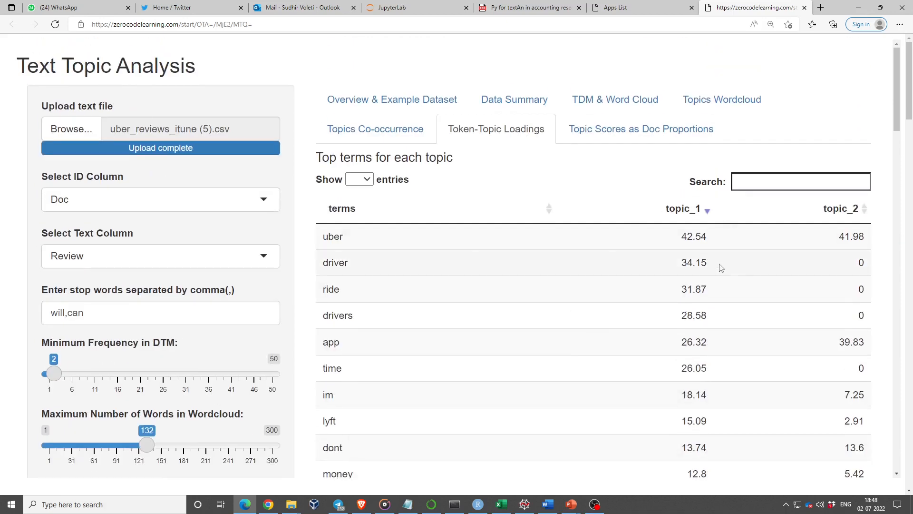
Step: Sort the token-topic loadings by topic_2 in descending order and review its top terms
scroll(716, 282, down, 3)
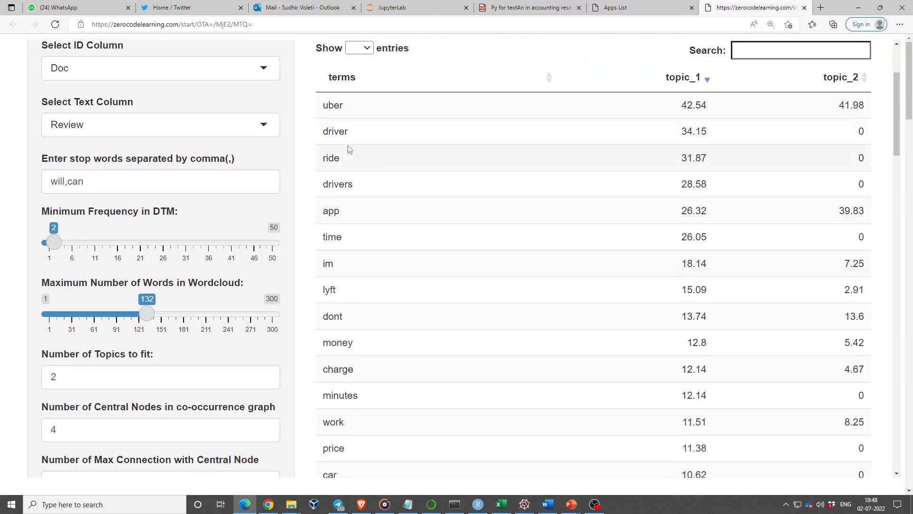
click(863, 78)
click(863, 79)
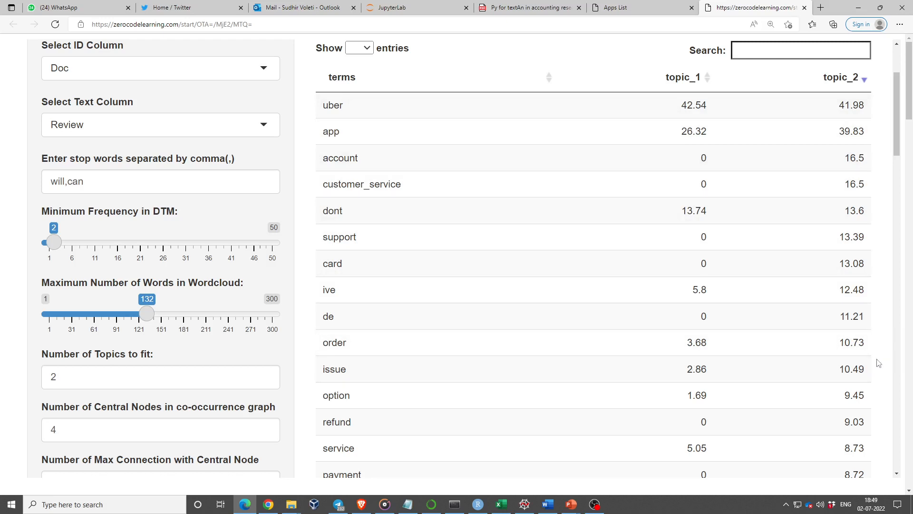
scroll(862, 342, down, 3)
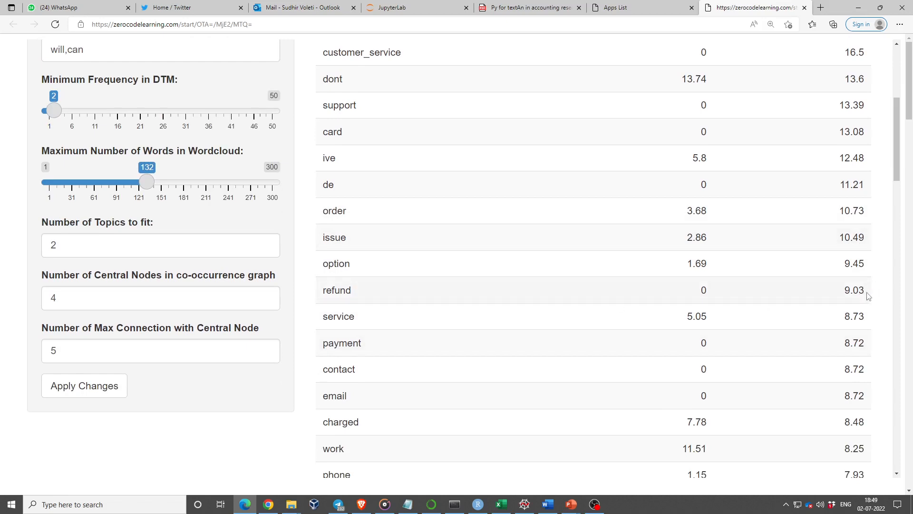
scroll(707, 297, up, 5)
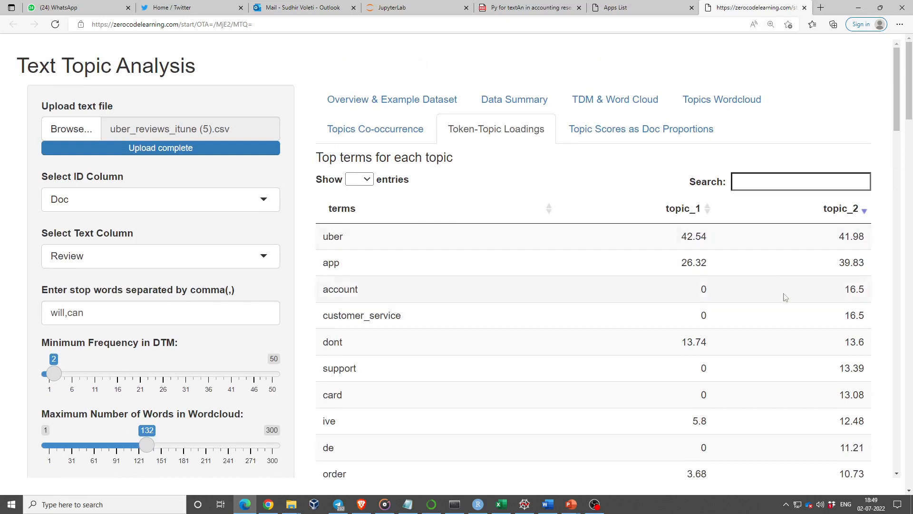
scroll(578, 266, down, 3)
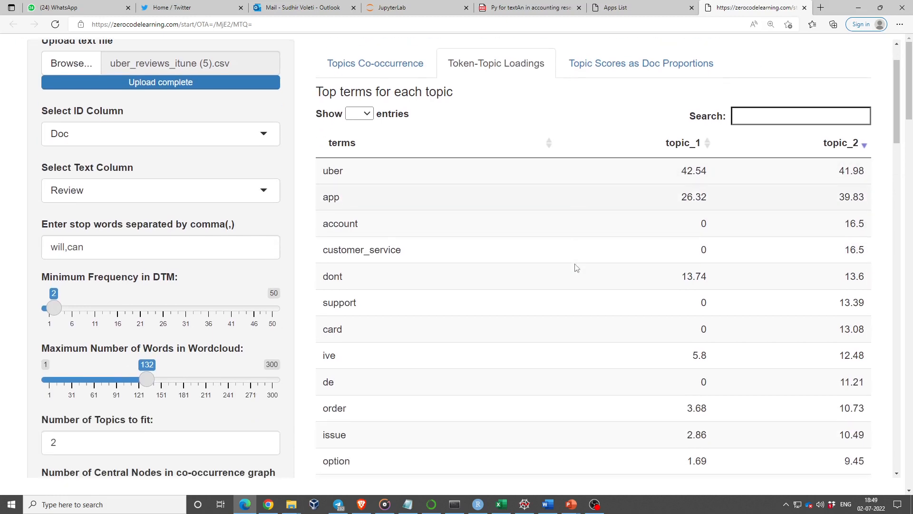
Step: Set the number of topics to fit to 3 and view the recalculated token-topic loadings
click(266, 373)
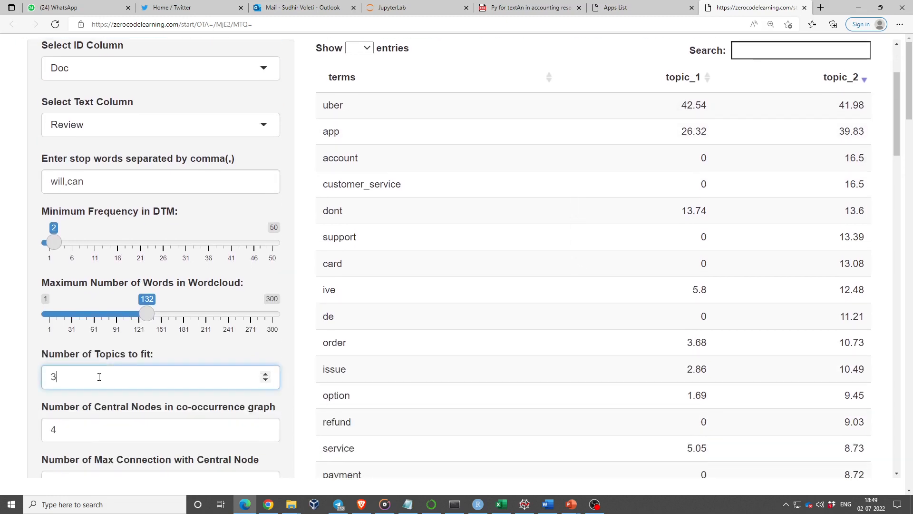
scroll(658, 143, up, 2)
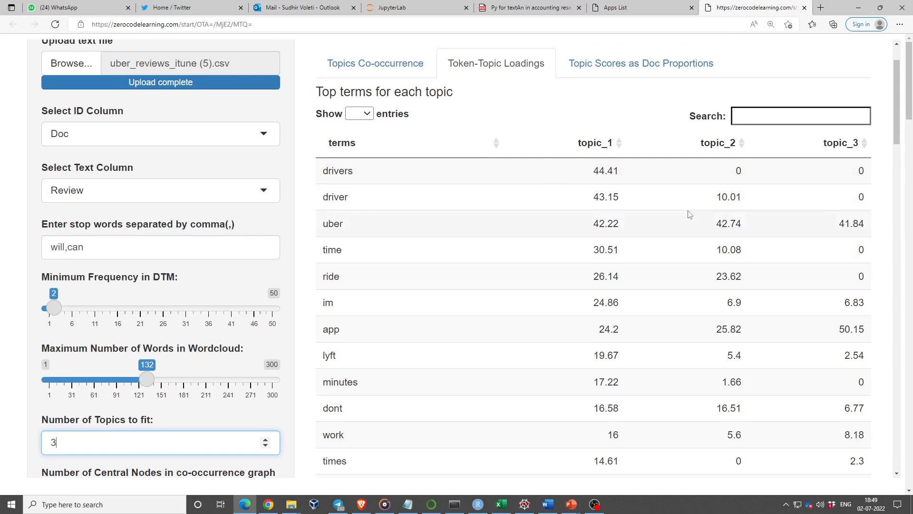
Step: Open the topic word clouds and compare the dominant terms of Latent Topics 1, 2 and 3
scroll(689, 214, up, 2)
click(726, 95)
scroll(727, 245, down, 5)
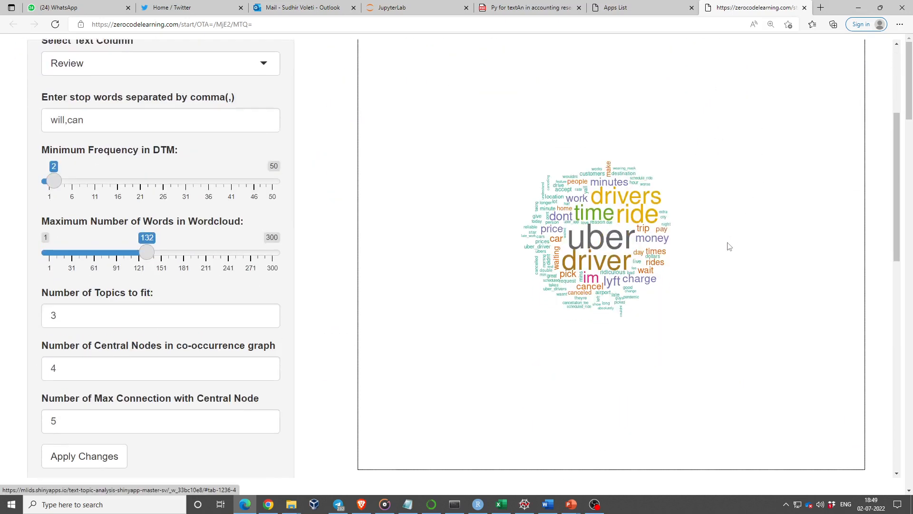
scroll(730, 247, down, 15)
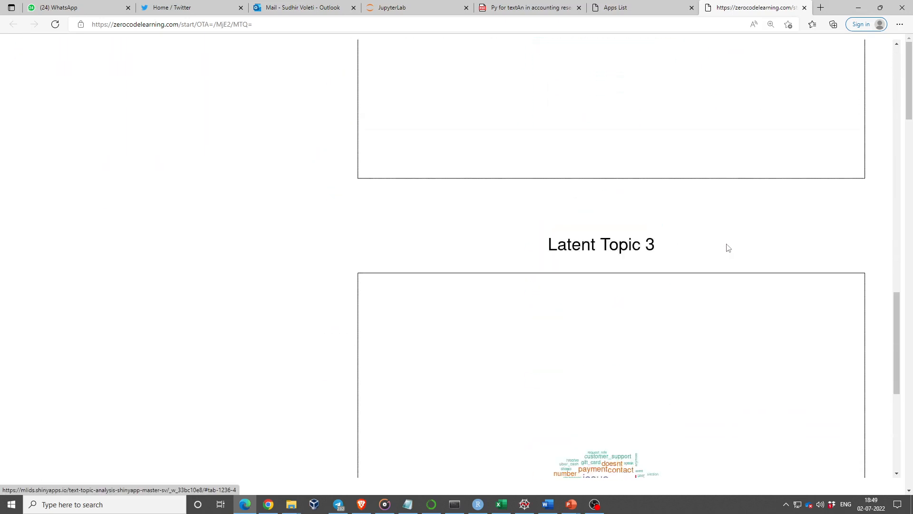
scroll(728, 247, down, 5)
scroll(728, 247, up, 15)
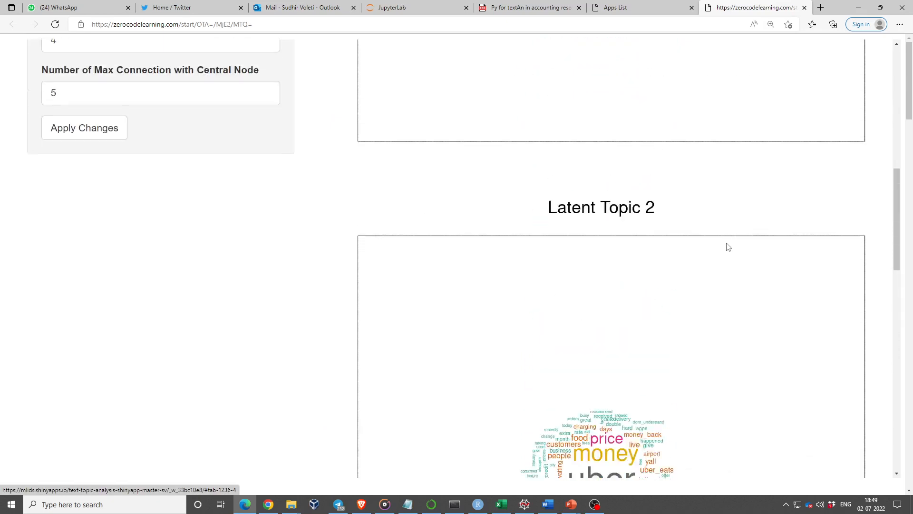
scroll(728, 247, up, 7)
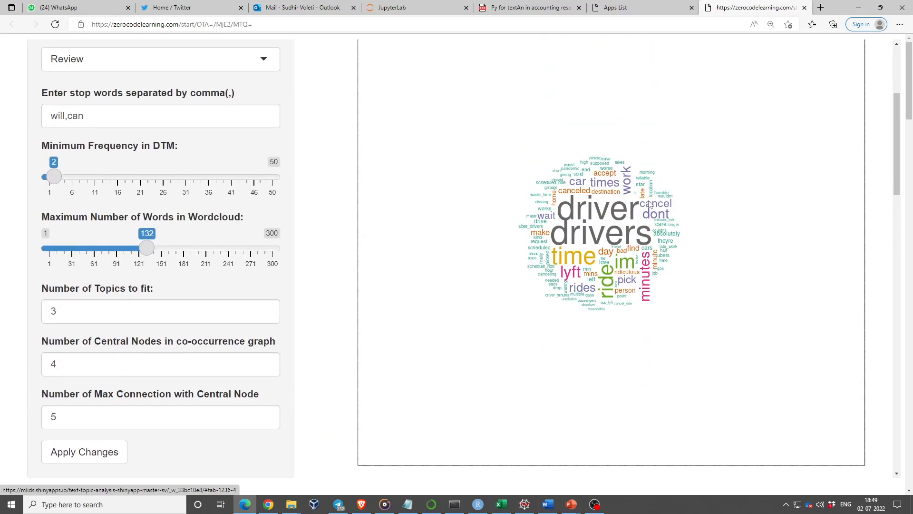
scroll(695, 225, down, 10)
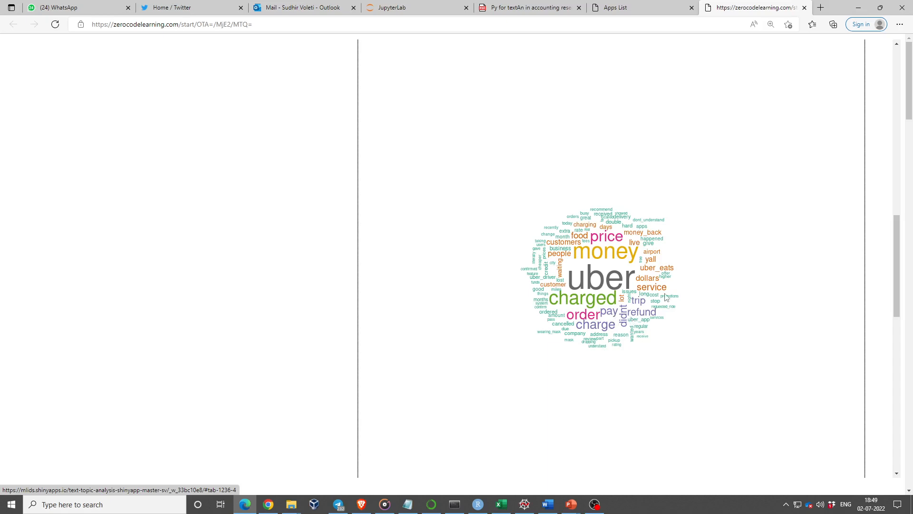
scroll(665, 296, down, 10)
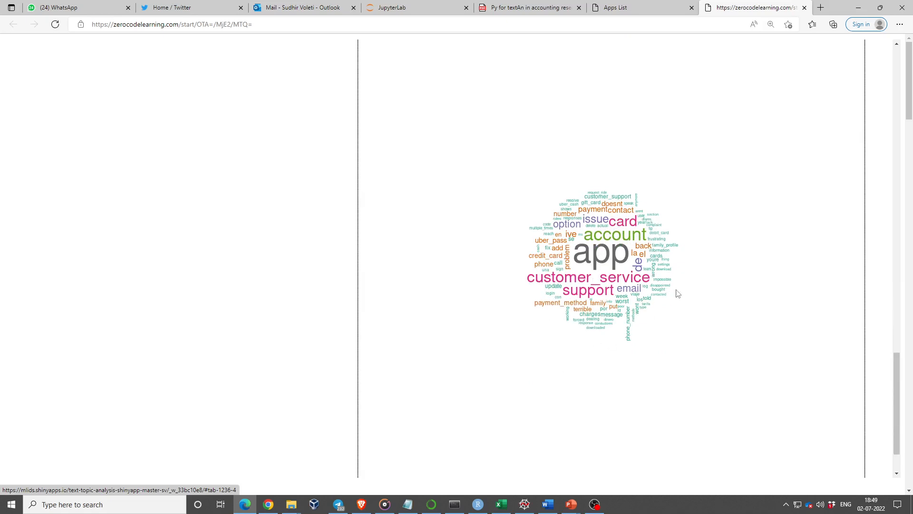
scroll(740, 303, up, 15)
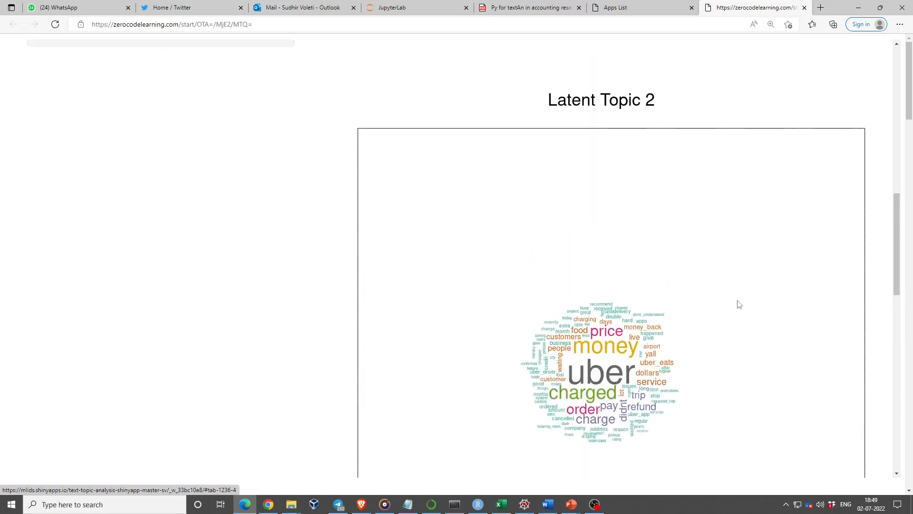
scroll(226, 328, down, 5)
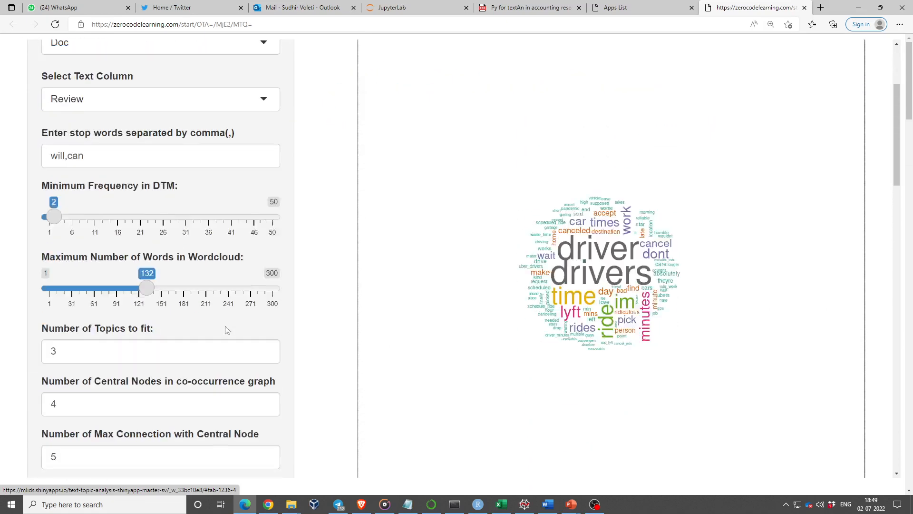
Step: Set the number of topics to fit to 2 from the token-topic loadings view and open the topic scores as document proportions
scroll(509, 246, up, 5)
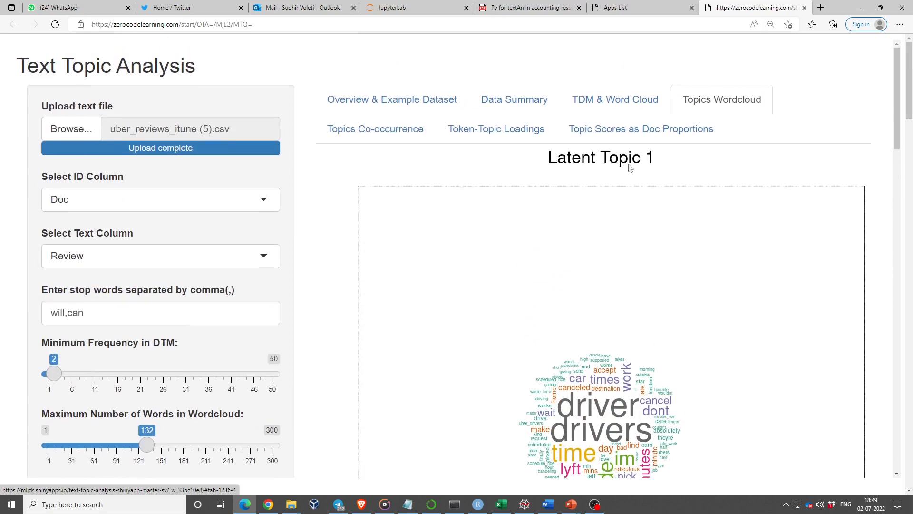
click(507, 133)
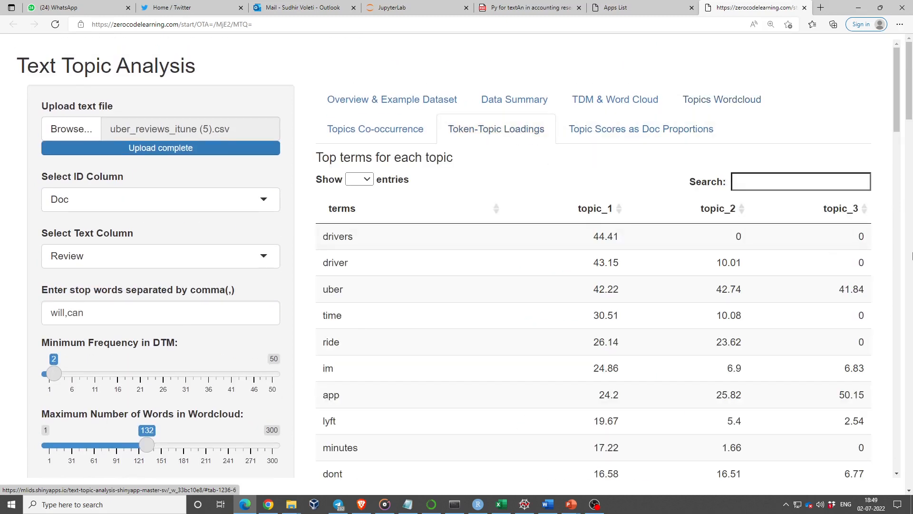
scroll(266, 402, down, 4)
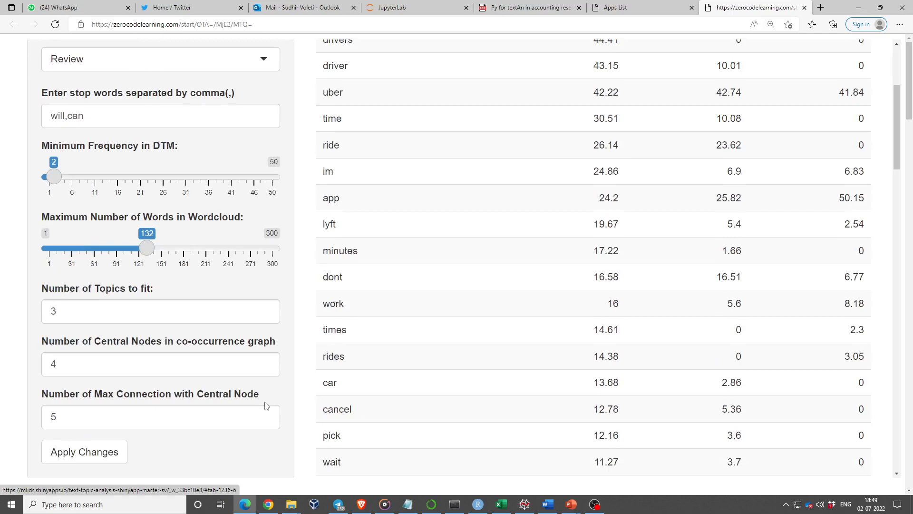
click(265, 315)
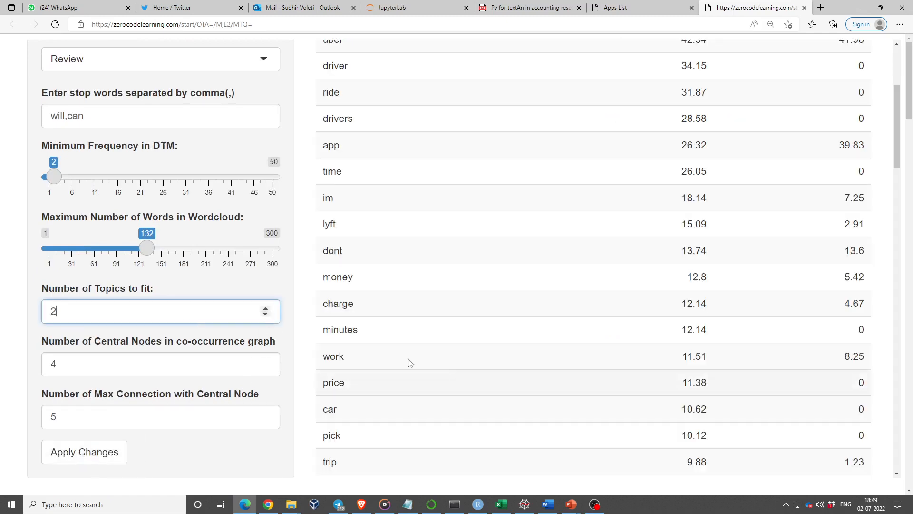
scroll(428, 361, up, 4)
click(644, 128)
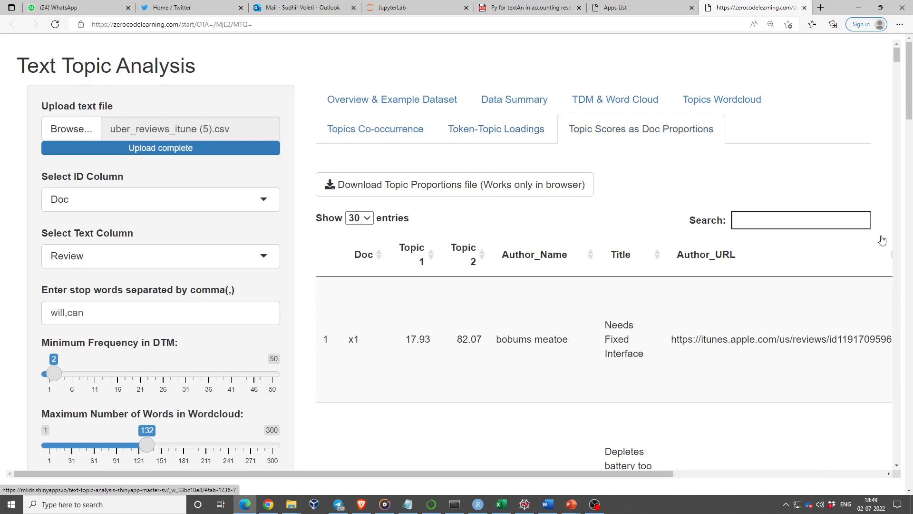
Step: Switch to the PowerPoint slide show and reveal all the bullets of the Token-Topic Loadings slide
key(alt+Tab)
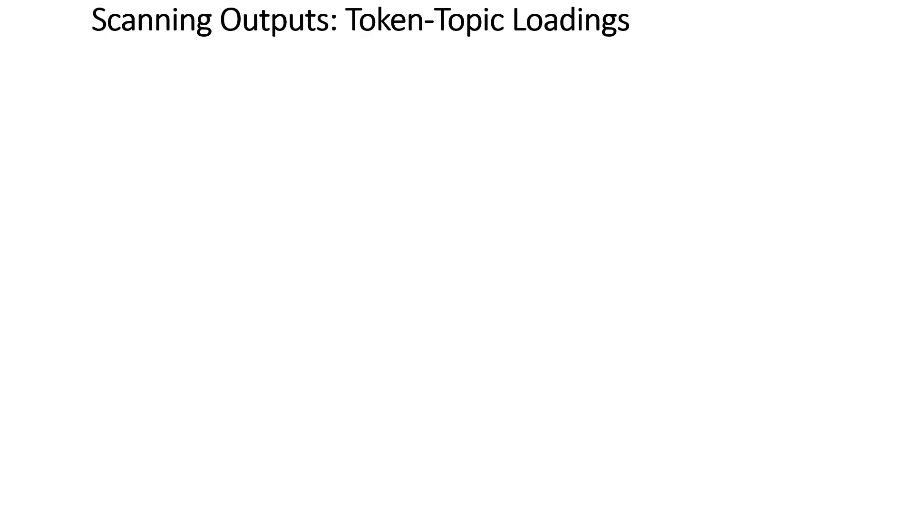
key(Right)
key(Right)
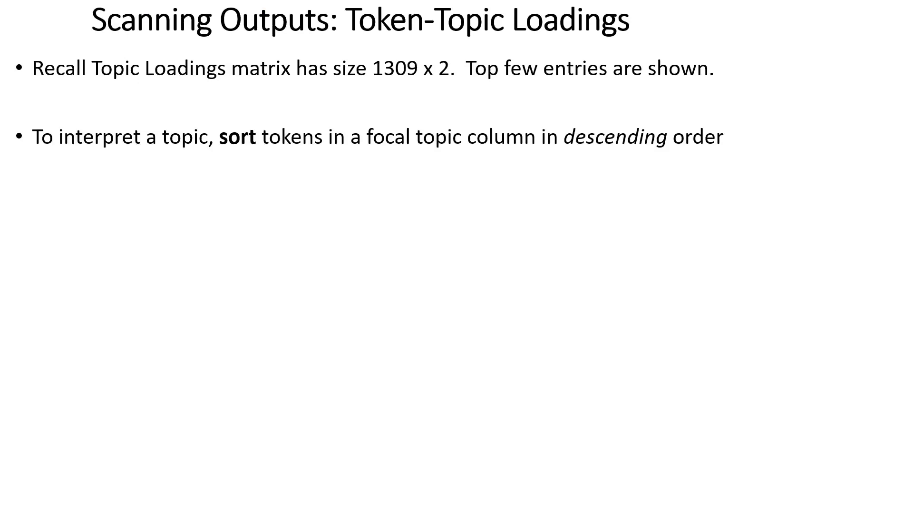
key(Right)
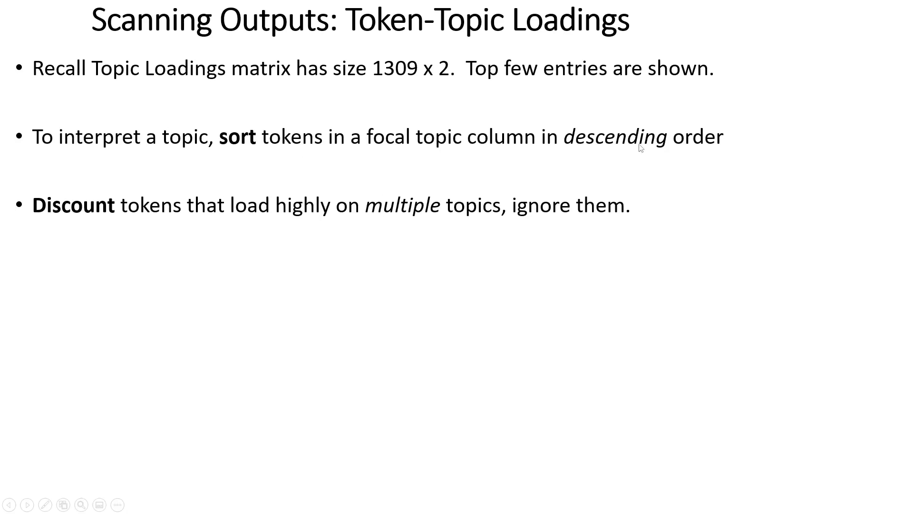
key(Right)
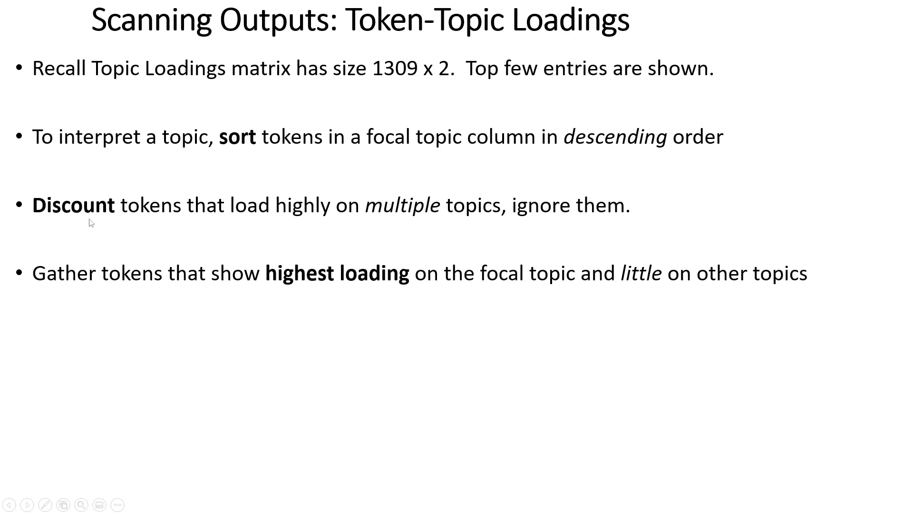
click(243, 271)
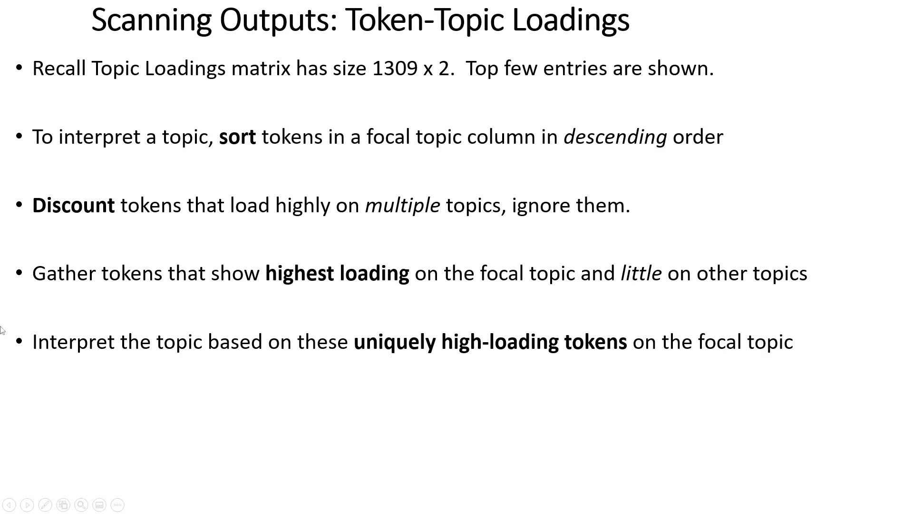
click(280, 354)
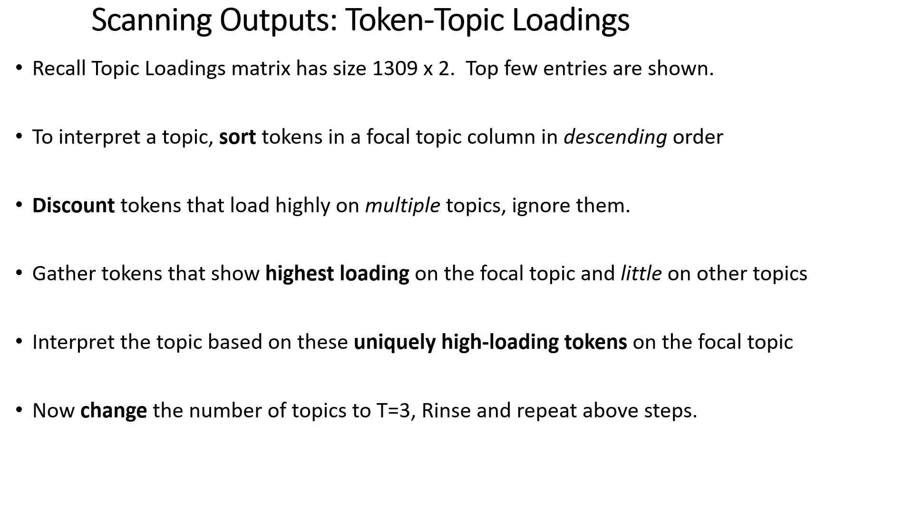
key(Right)
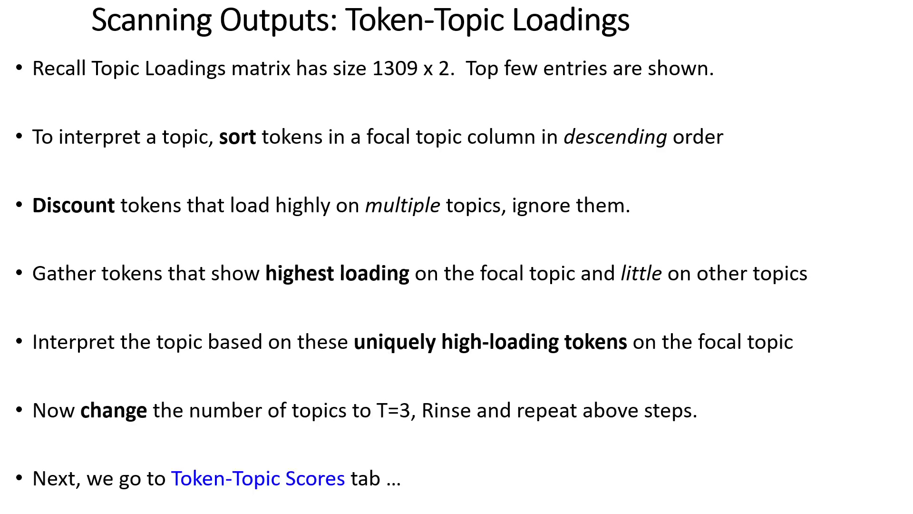
Step: Switch back to the Text Topic Analysis app in the browser and examine the Topic 1 and Topic 2 scores of document x1
key(alt+Tab)
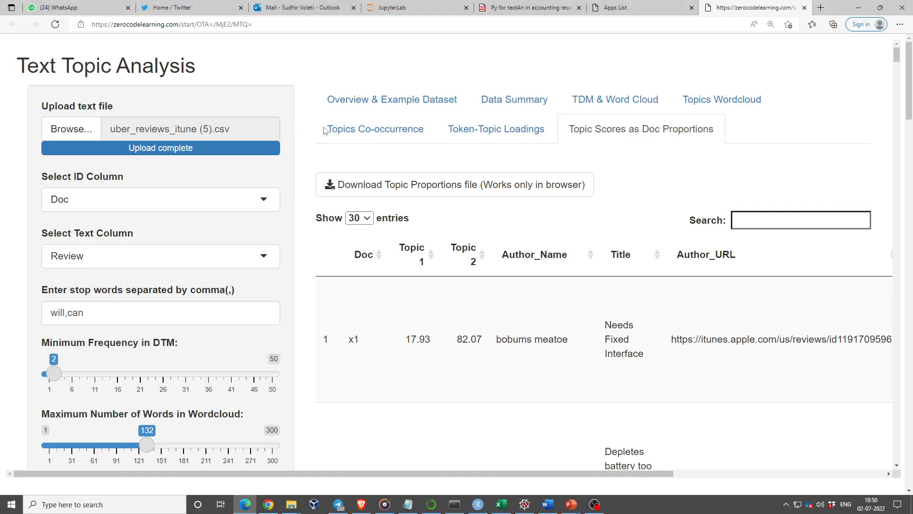
scroll(625, 314, down, 1)
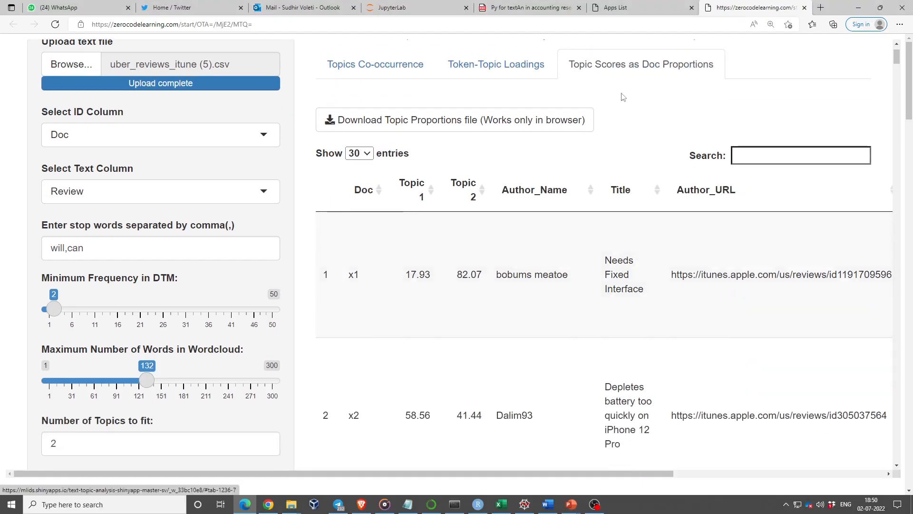
scroll(617, 114, up, 1)
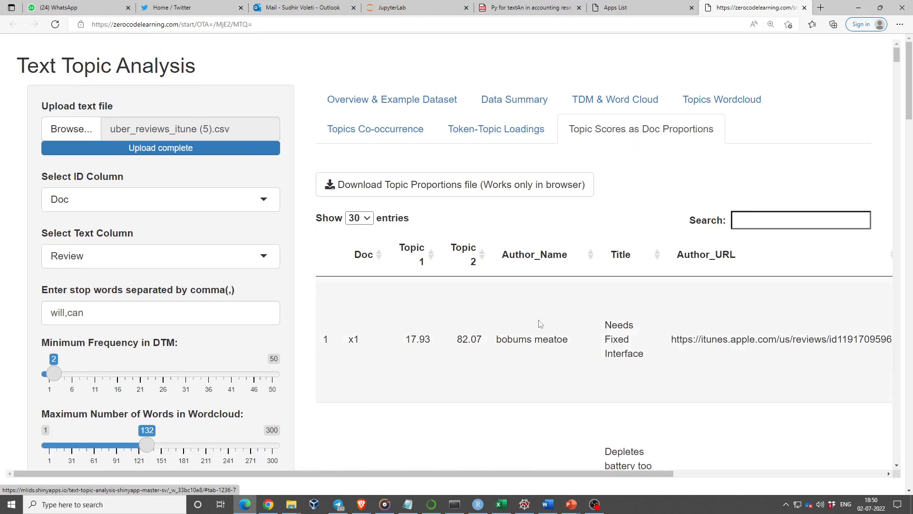
scroll(579, 326, down, 1)
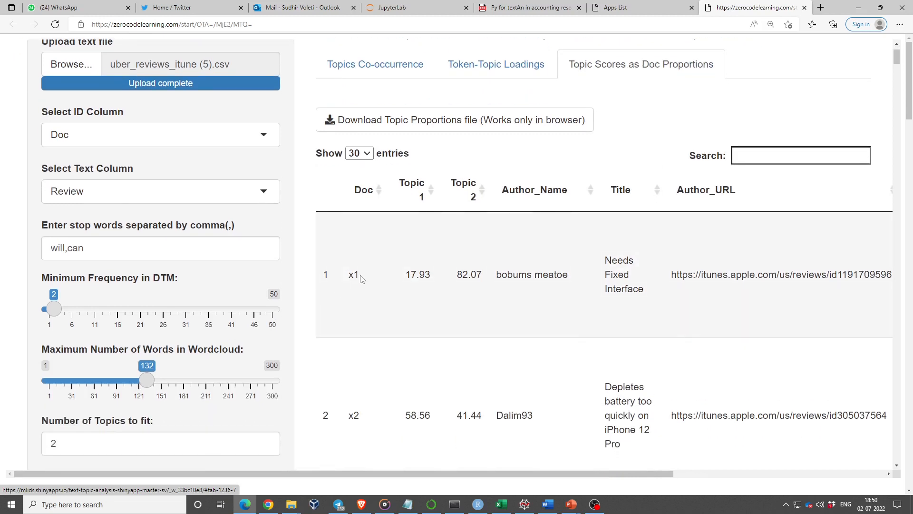
scroll(408, 283, down, 1)
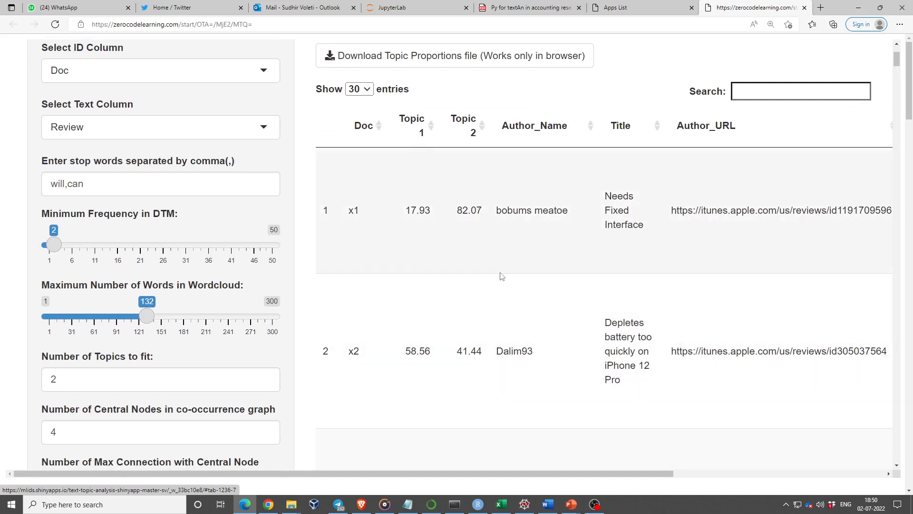
scroll(502, 277, up, 1)
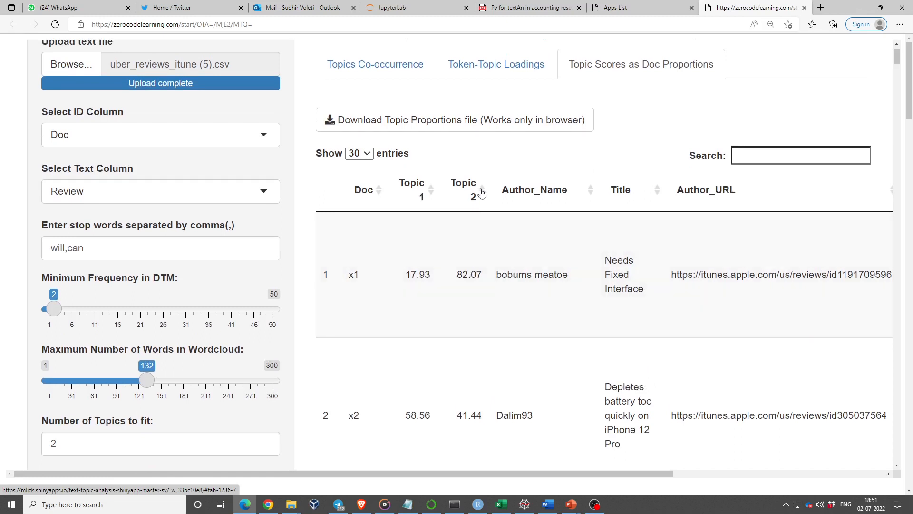
Step: Compare the Topic 1 and Topic 2 proportions of the reviews in the first rows of the document table
scroll(498, 304, down, 1)
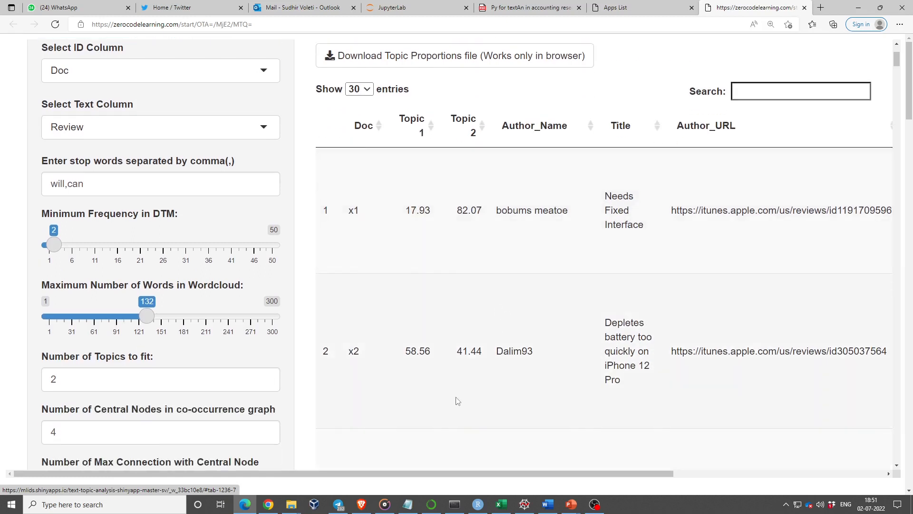
scroll(456, 400, down, 2)
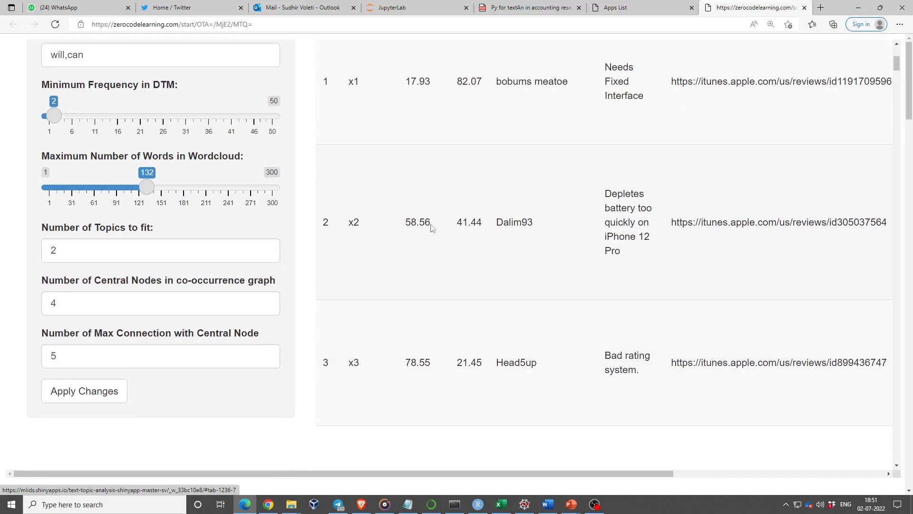
scroll(417, 232, up, 2)
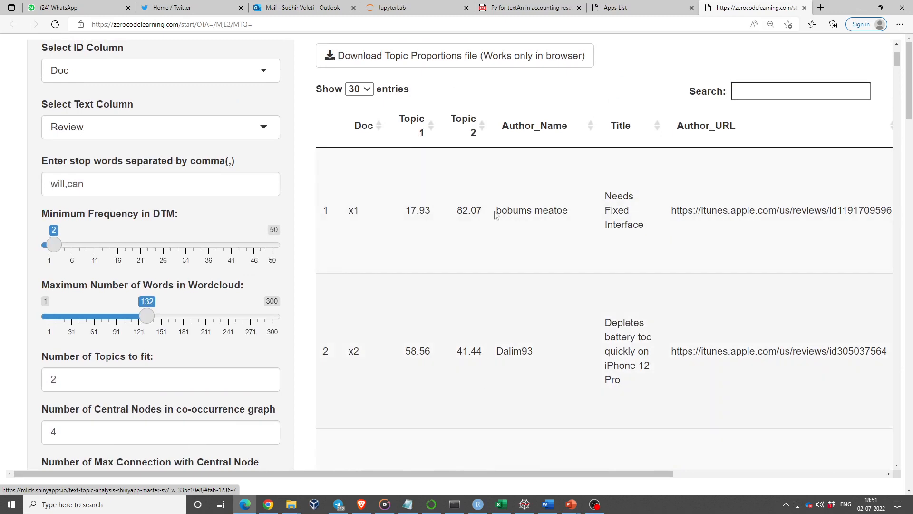
scroll(555, 300, down, 5)
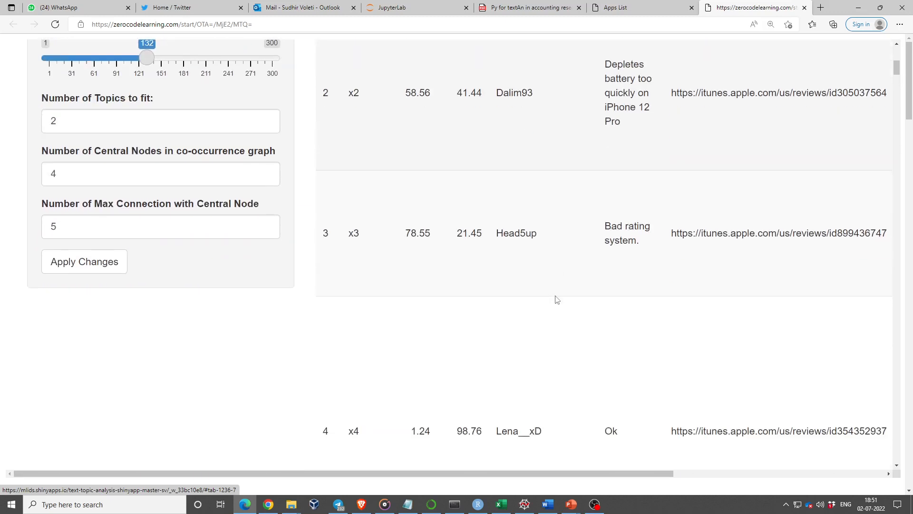
scroll(503, 370, down, 4)
scroll(504, 370, up, 11)
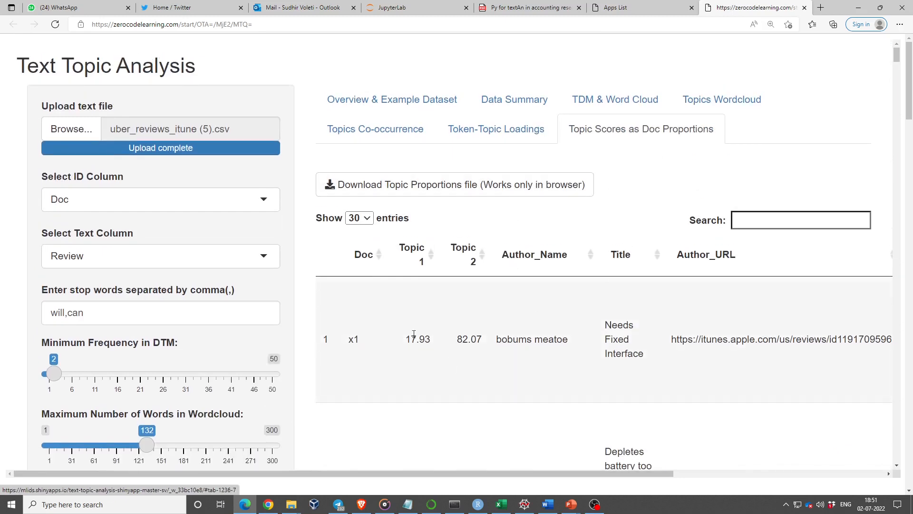
scroll(478, 379, down, 5)
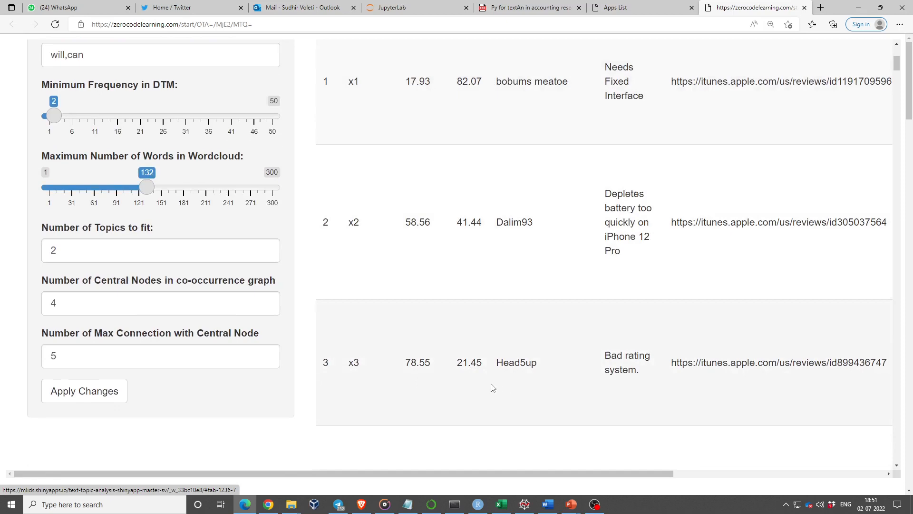
scroll(492, 387, up, 5)
Step: Switch to the PowerPoint slide show and reveal the Topic Scores as Doc Proportions slide's bullets through the one on Doc x2
key(alt+Tab)
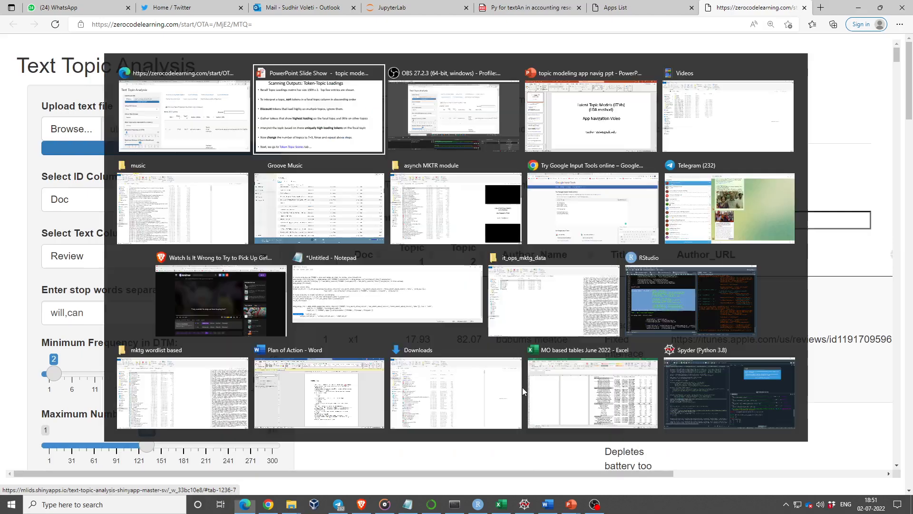
key(Right)
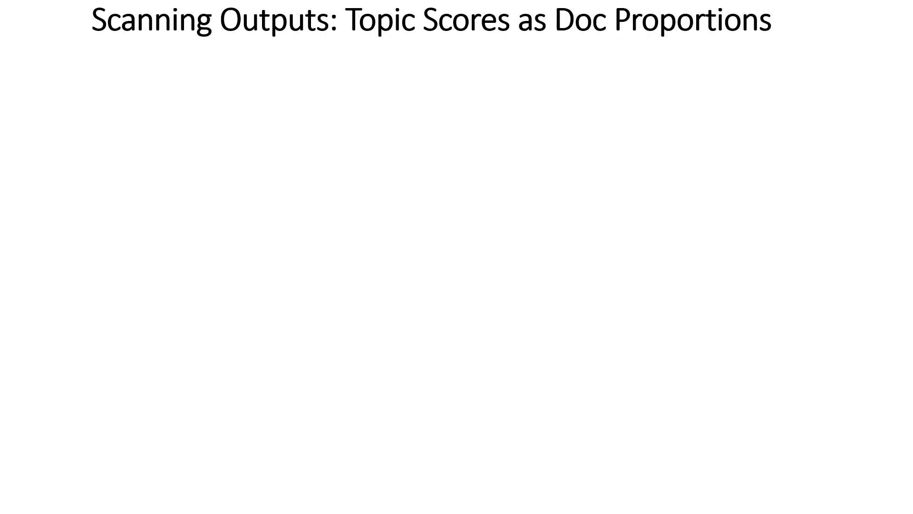
key(Right)
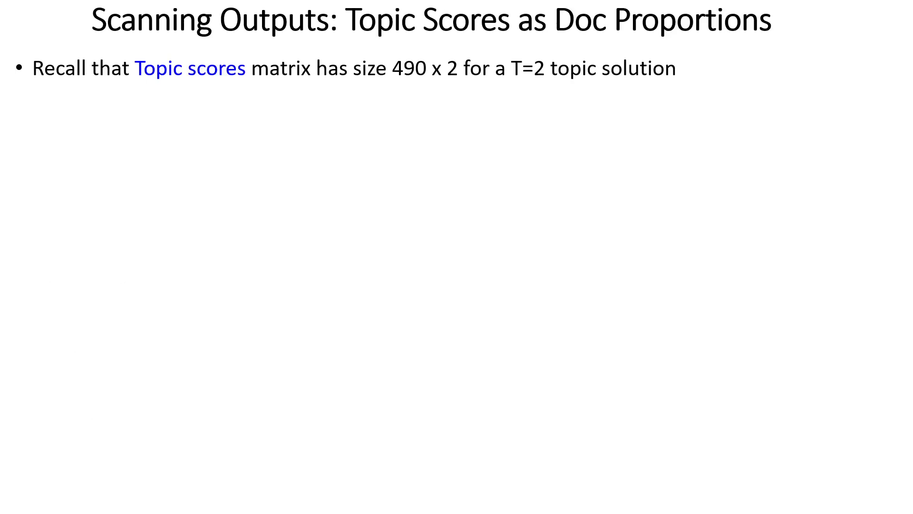
key(Right)
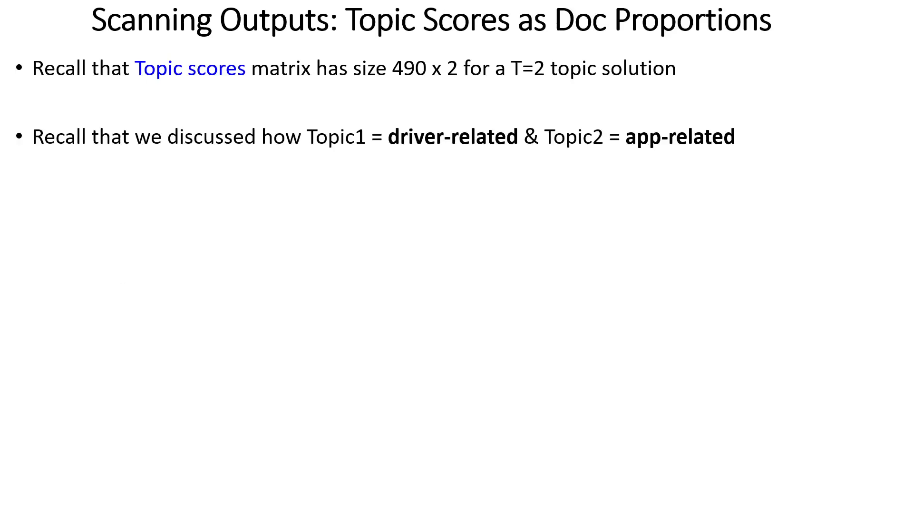
key(Right)
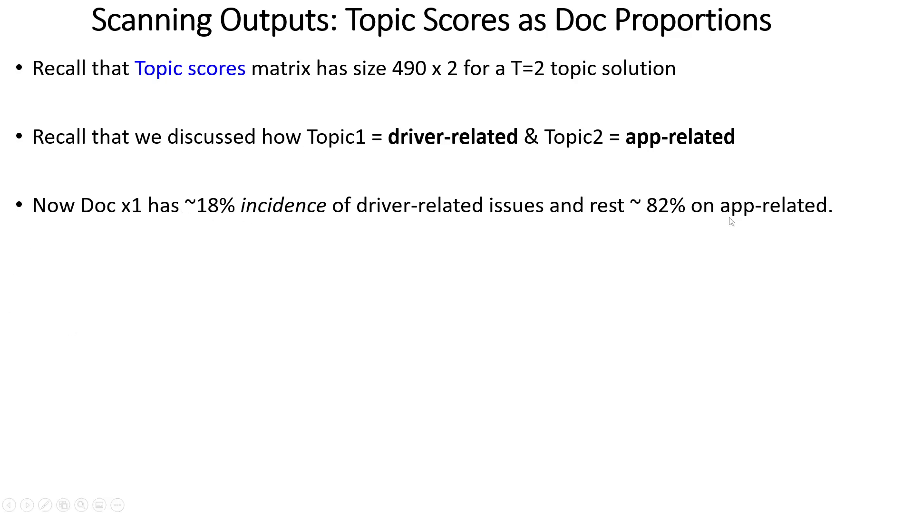
key(Right)
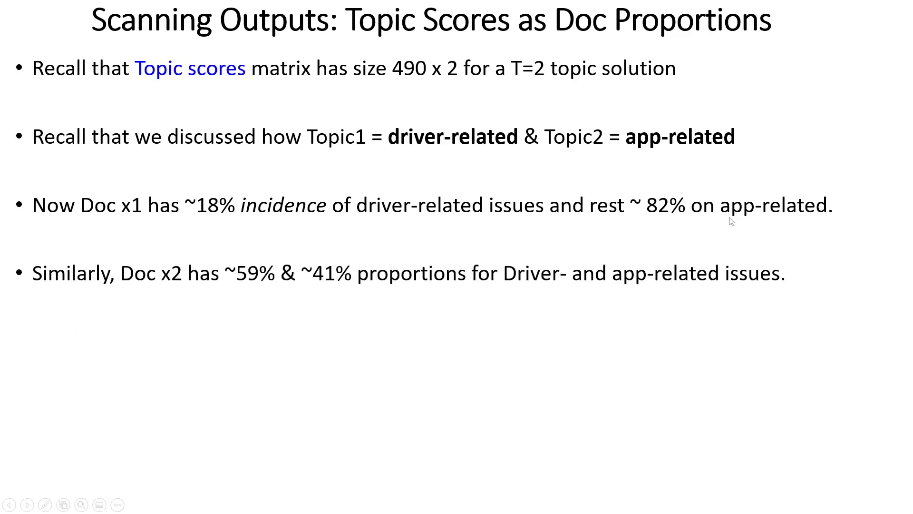